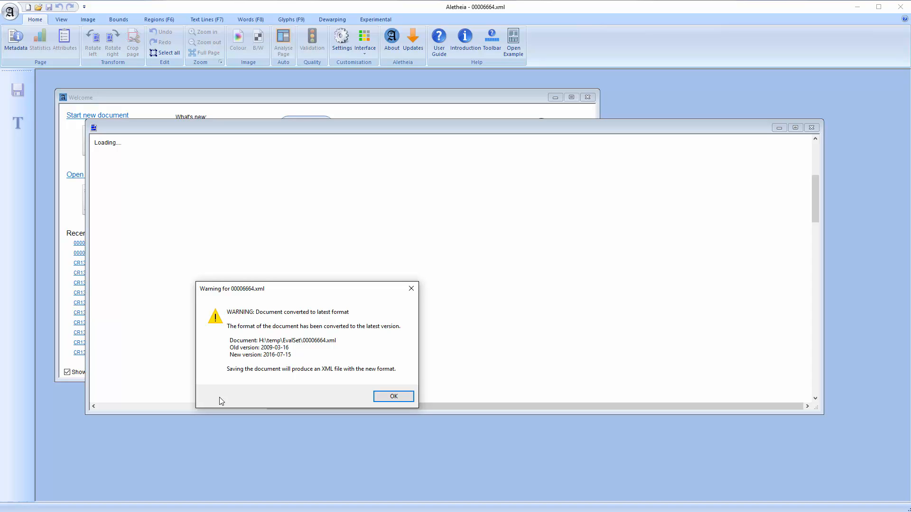
Dismiss the format conversion warning and close the 00006664.xml document window
left_click(406, 398)
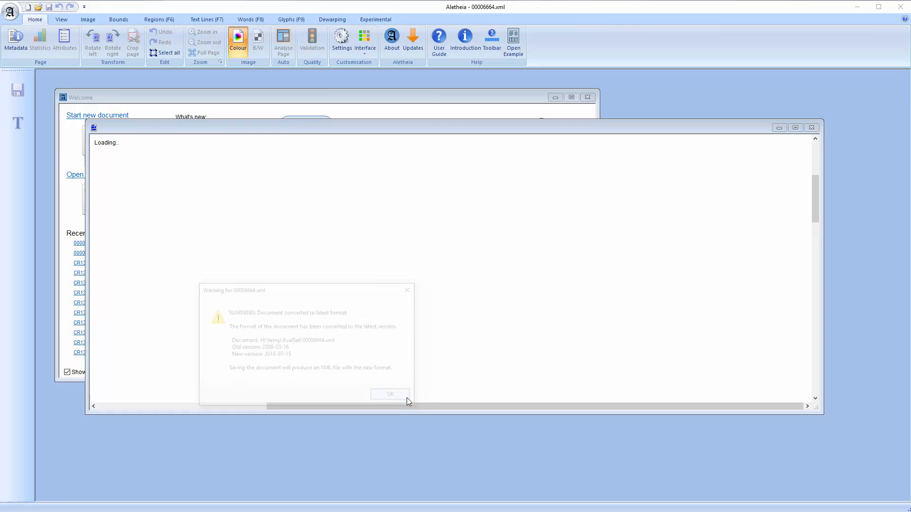
left_click(423, 242)
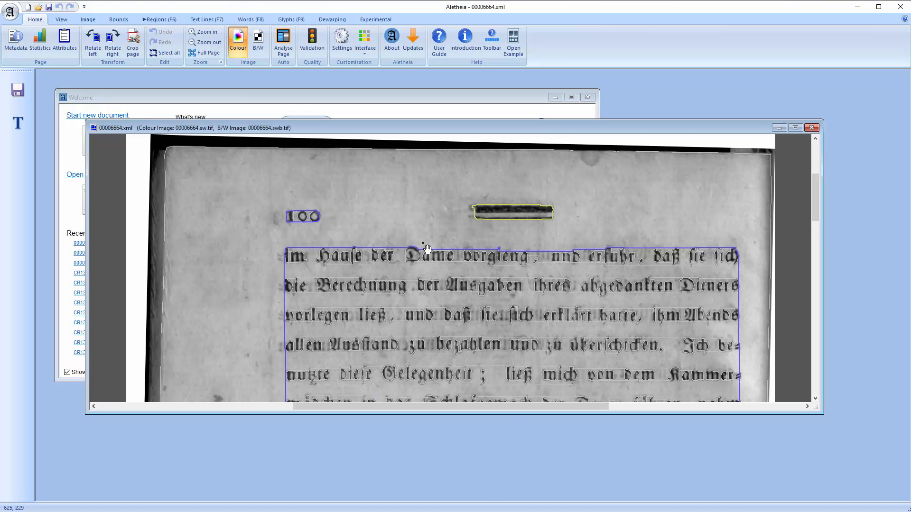
left_click(812, 128)
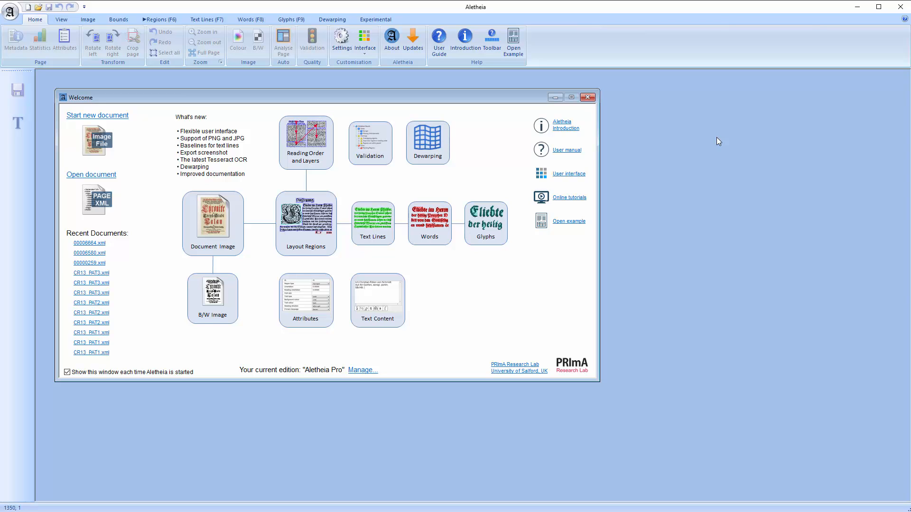
Open the Aletheia User Guide and close it again
left_click(438, 40)
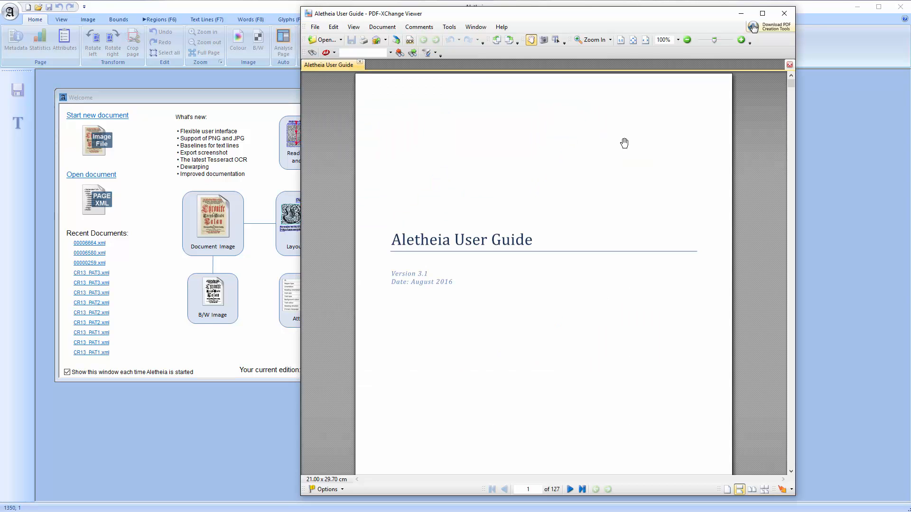
left_click_drag(791, 82, 779, 61)
left_click(785, 13)
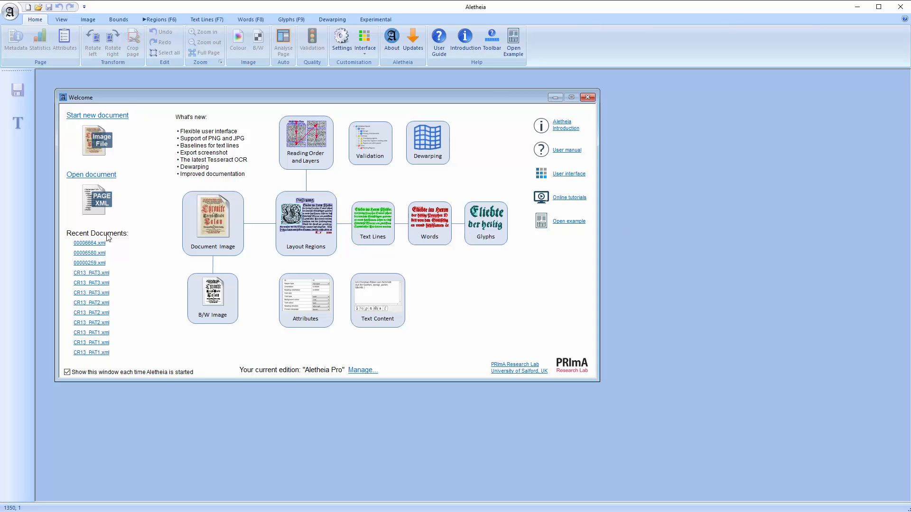
Open the recent document 00006580.xml and maximize its window
left_click(93, 253)
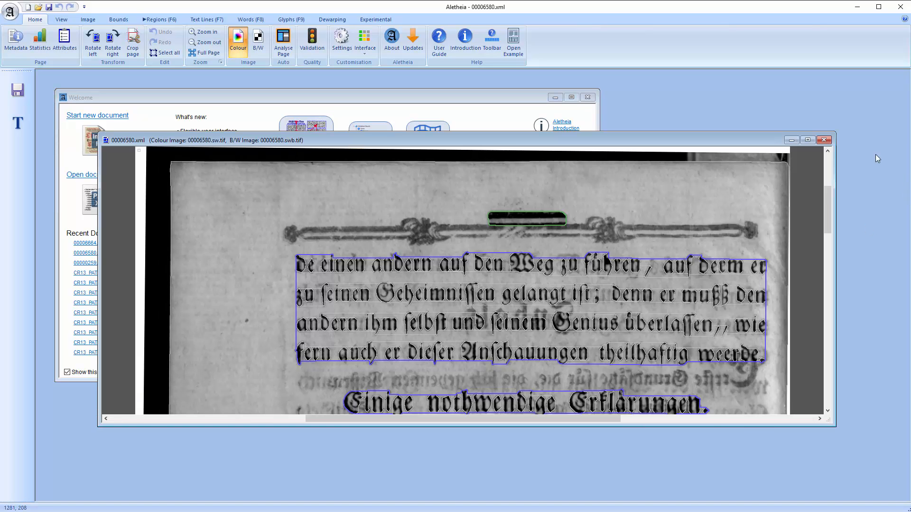
left_click(808, 140)
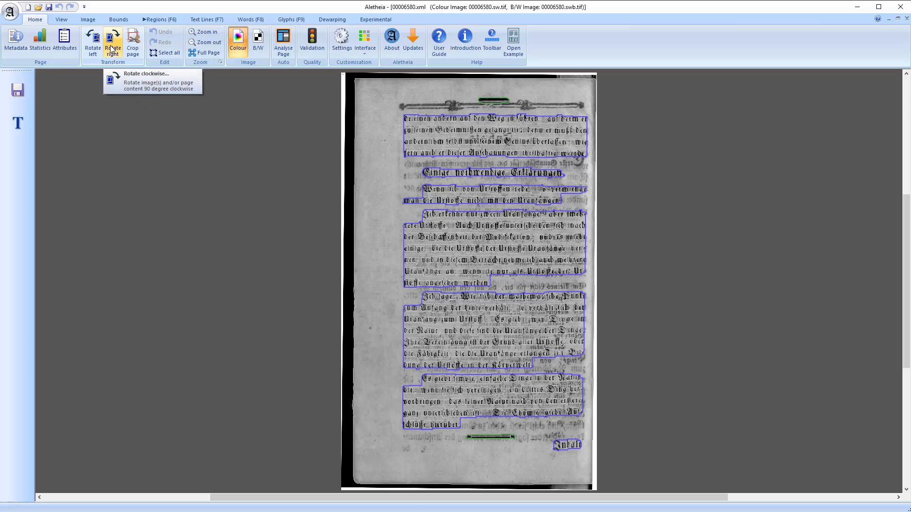
Rotate the page image and content 90 degrees left, then 90 degrees right again
left_click(93, 42)
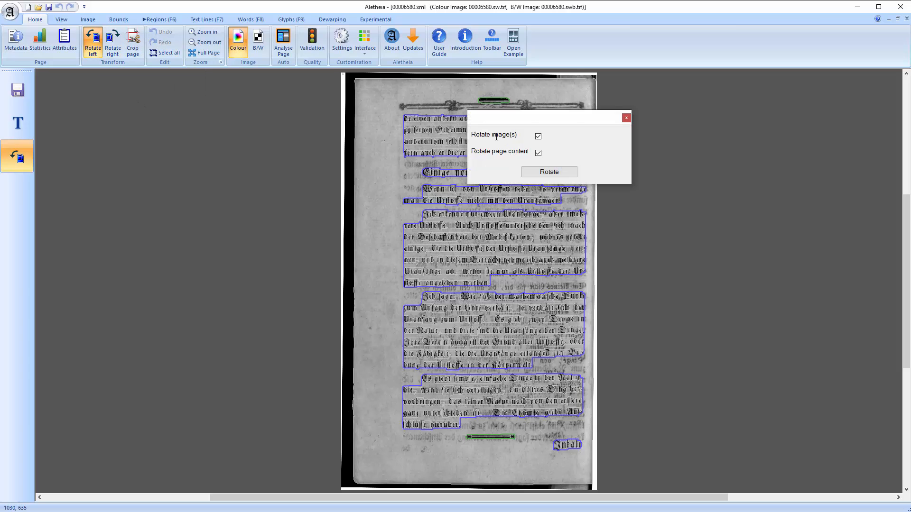
left_click(536, 173)
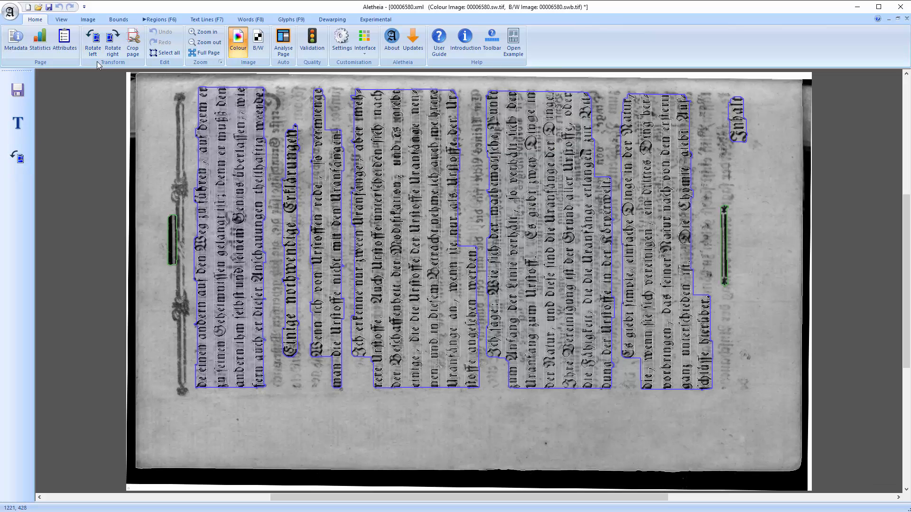
left_click(110, 50)
left_click(570, 173)
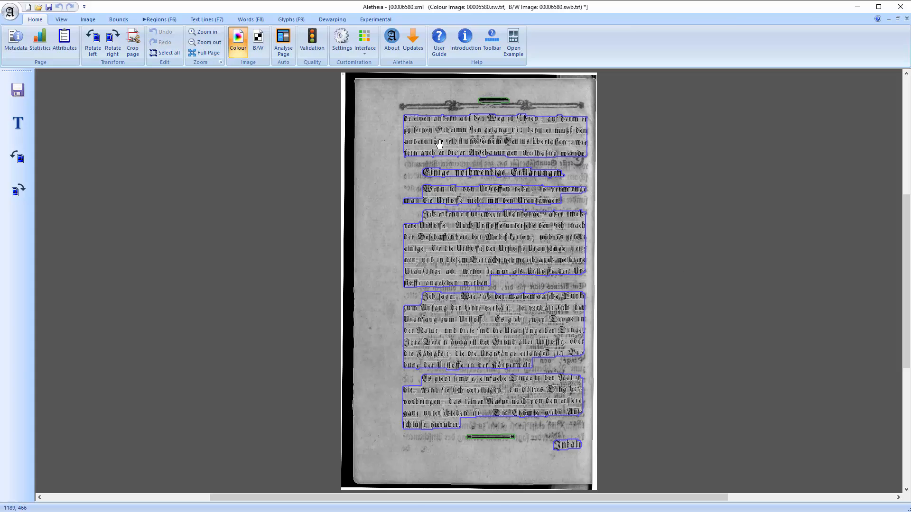
Crop the page to a rectangle spanning from the upper-left margin to the lower-right corner of the text
left_click(133, 46)
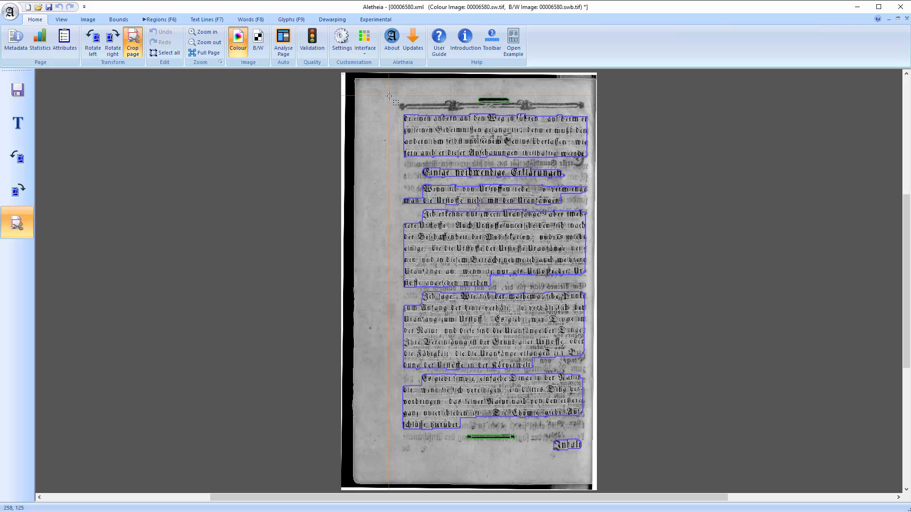
left_click_drag(389, 95, 586, 460)
left_click_drag(586, 460, 588, 459)
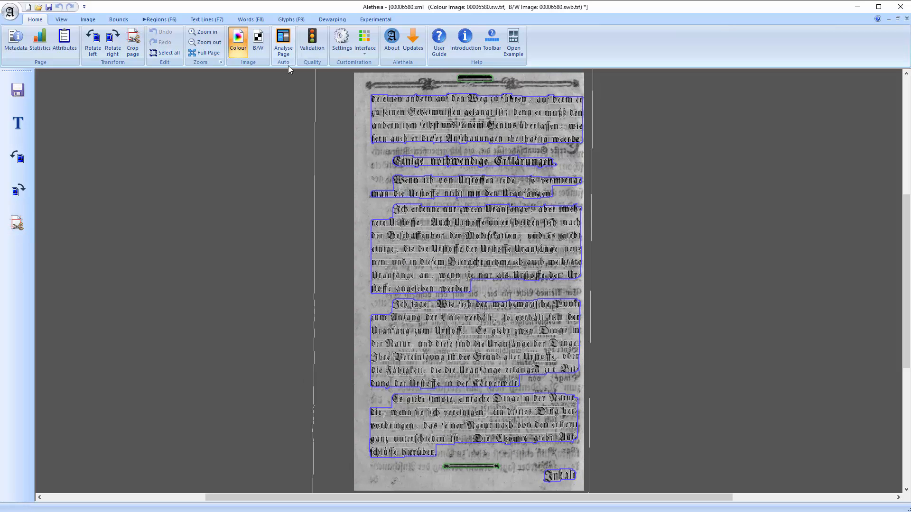
Delete the document border
left_click(122, 19)
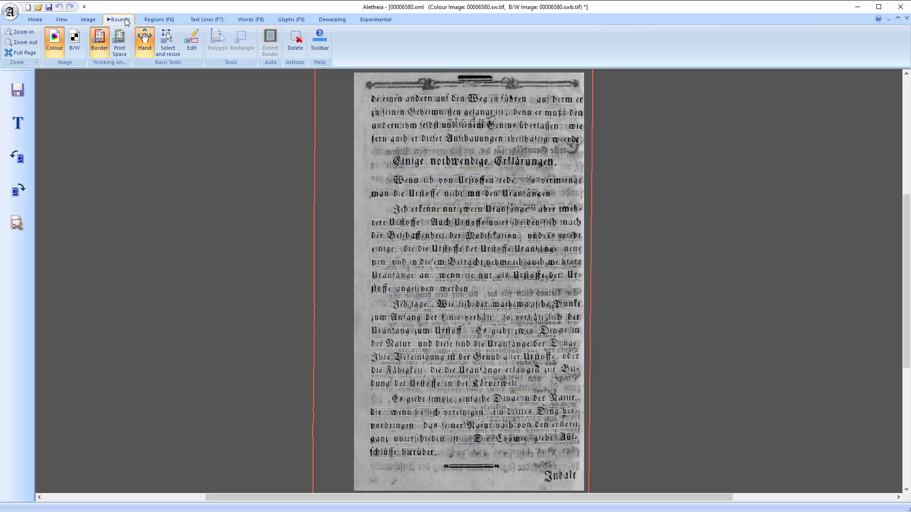
left_click(295, 47)
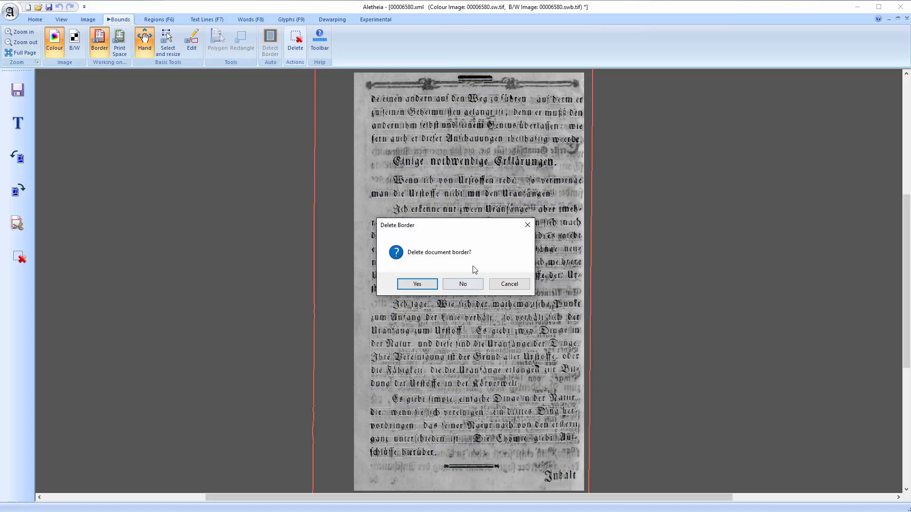
left_click(421, 284)
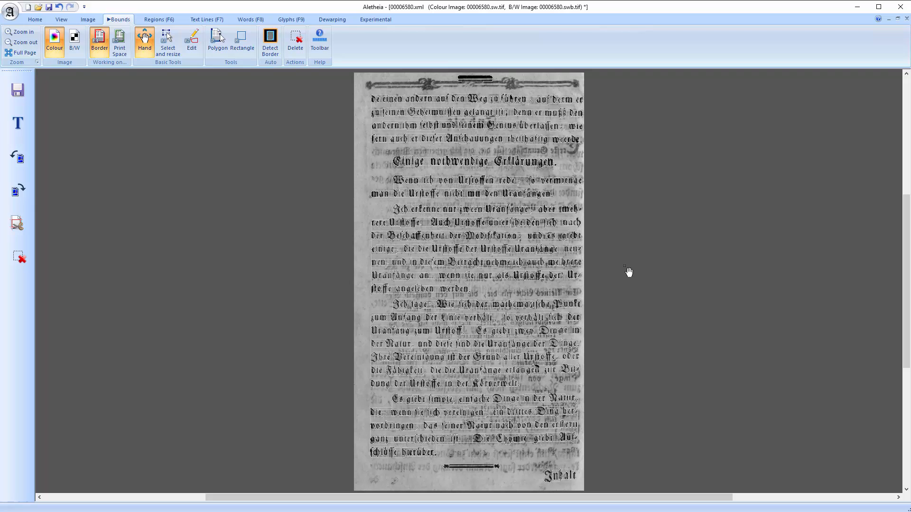
left_click(87, 20)
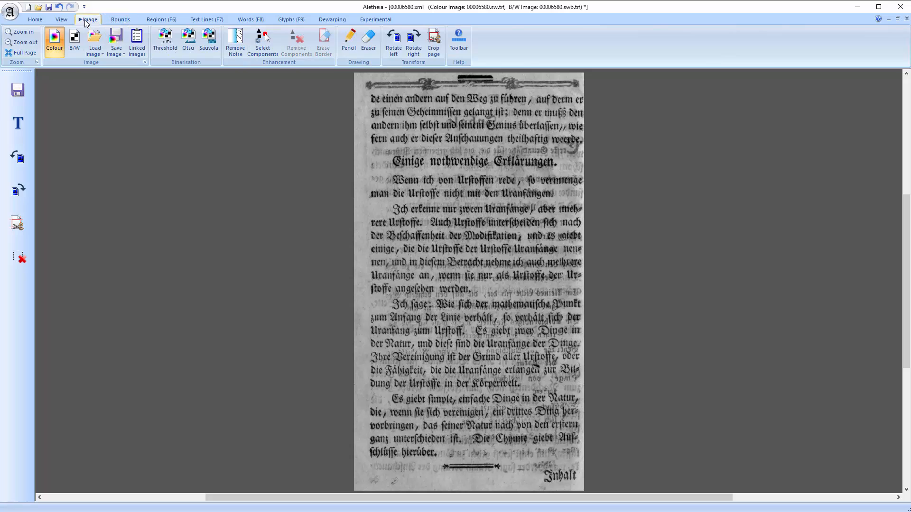
left_click(122, 57)
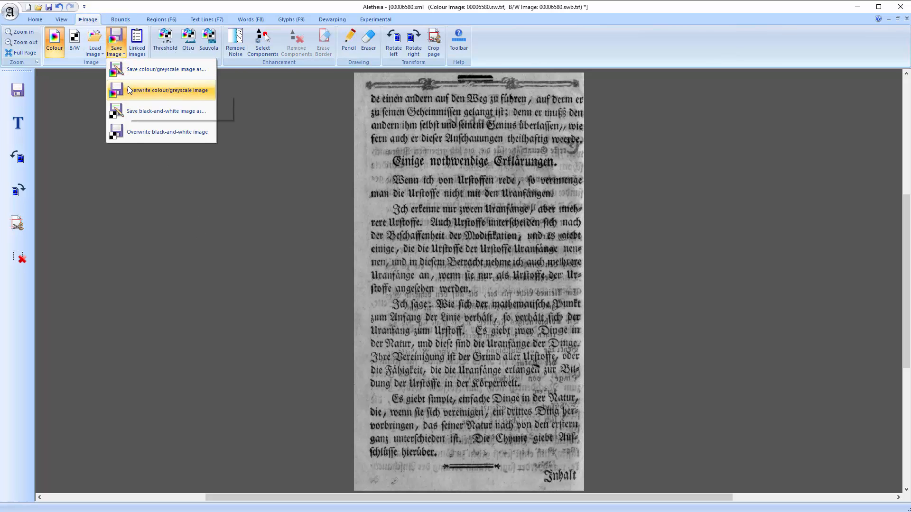
left_click(209, 199)
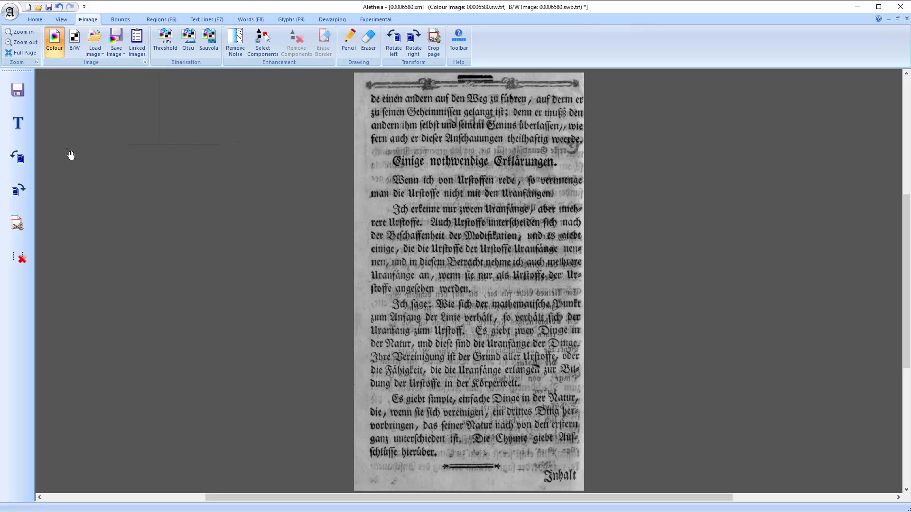
Open the page attributes dialog and inspect the page type options
left_click(40, 21)
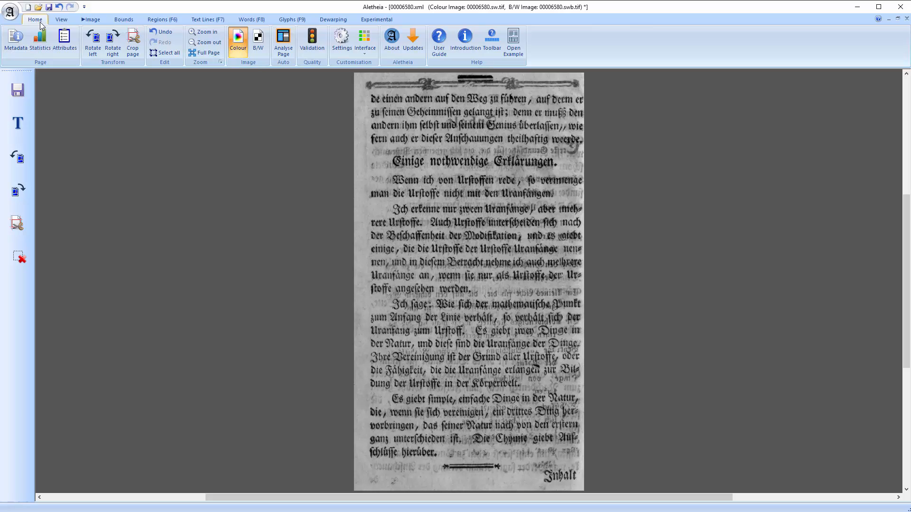
left_click(59, 45)
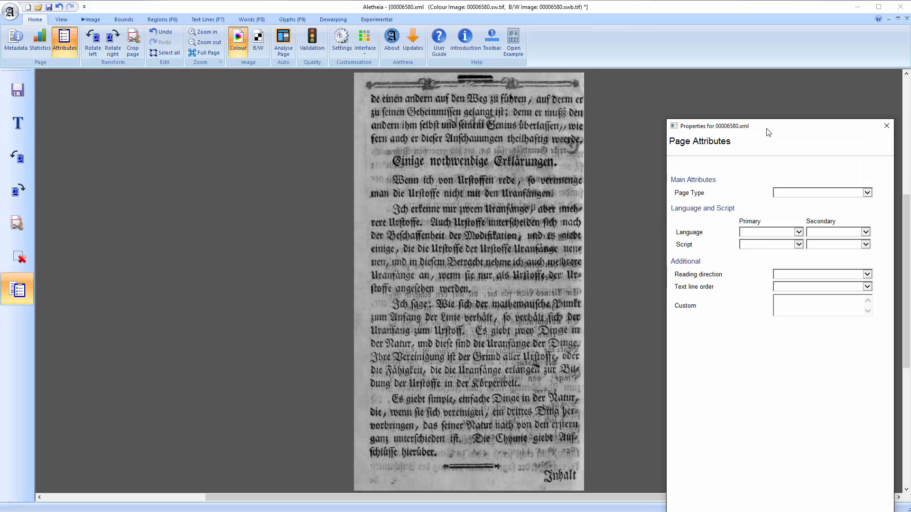
left_click_drag(770, 124, 742, 55)
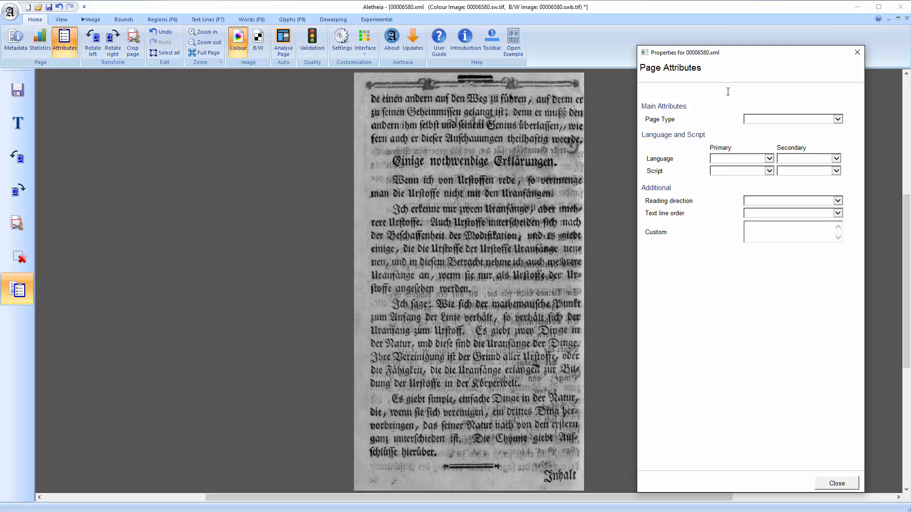
left_click(798, 119)
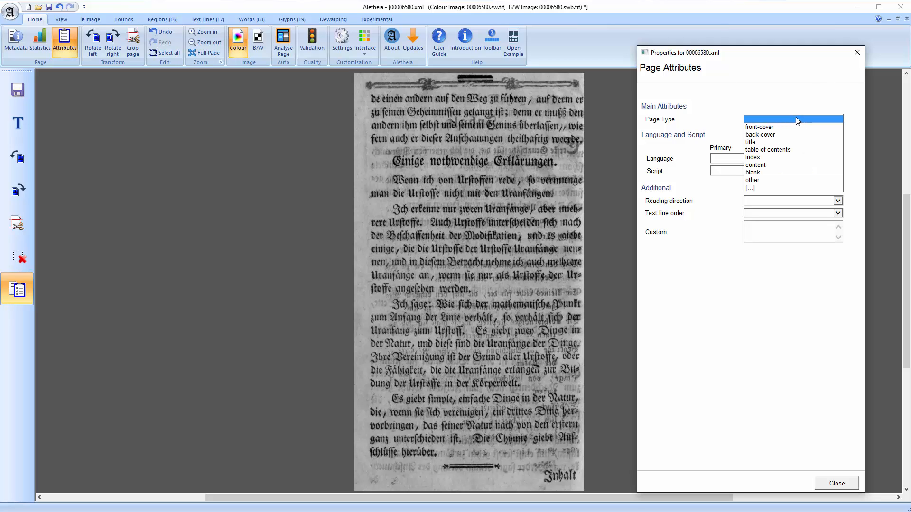
left_click(796, 118)
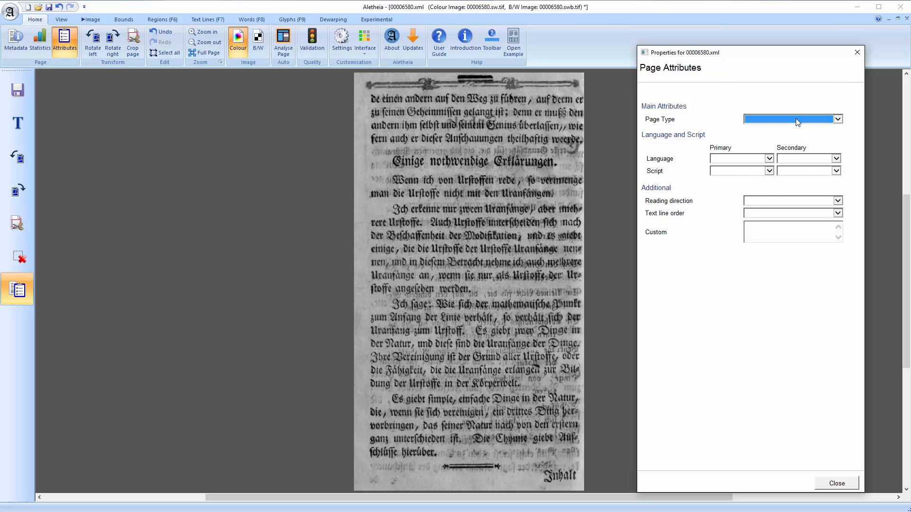
Inspect the language, script, reading direction and text line order options, then close the dialog
left_click(743, 160)
left_click(744, 159)
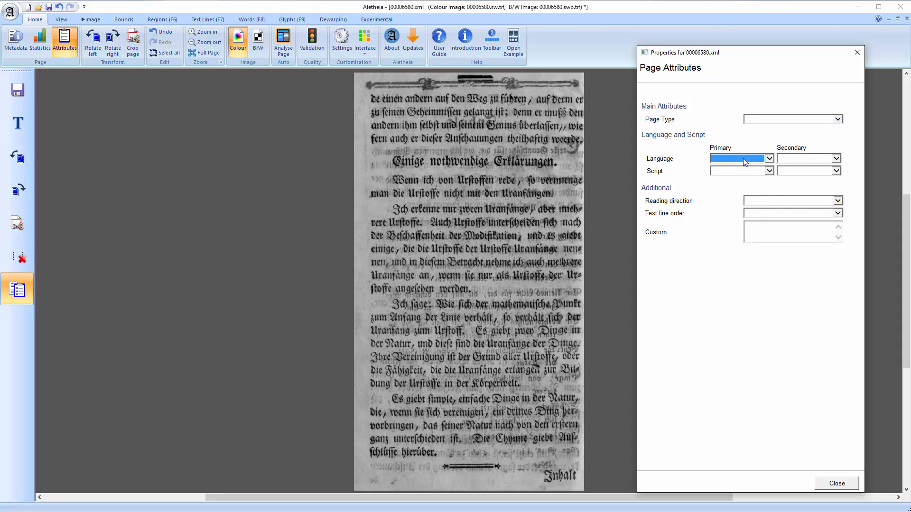
left_click(744, 171)
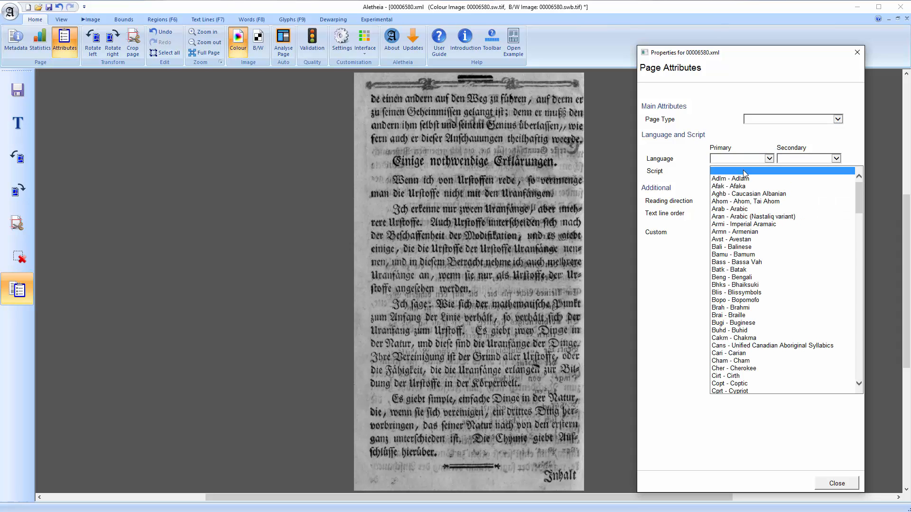
left_click(744, 173)
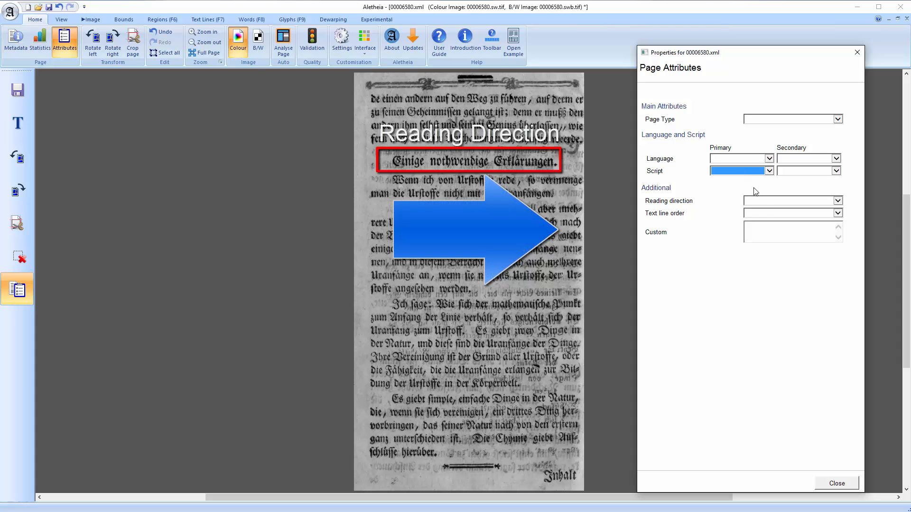
left_click(761, 203)
left_click(761, 205)
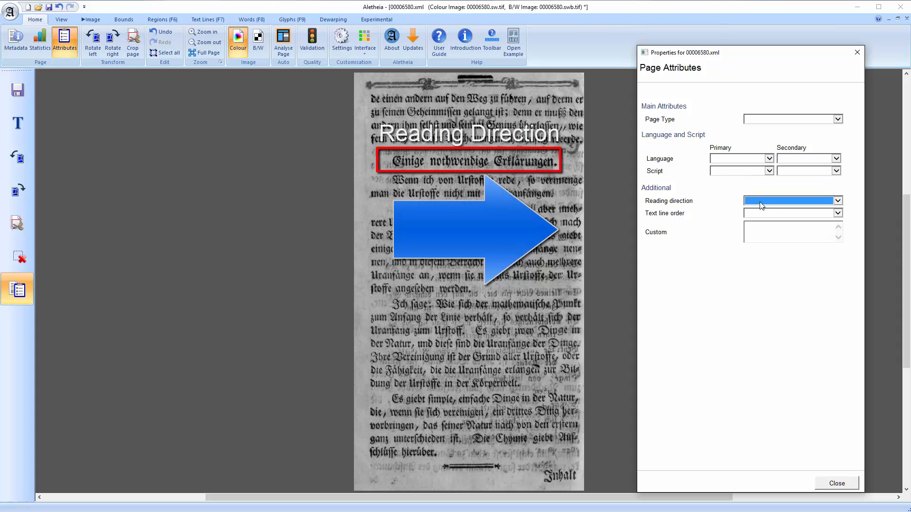
left_click(758, 214)
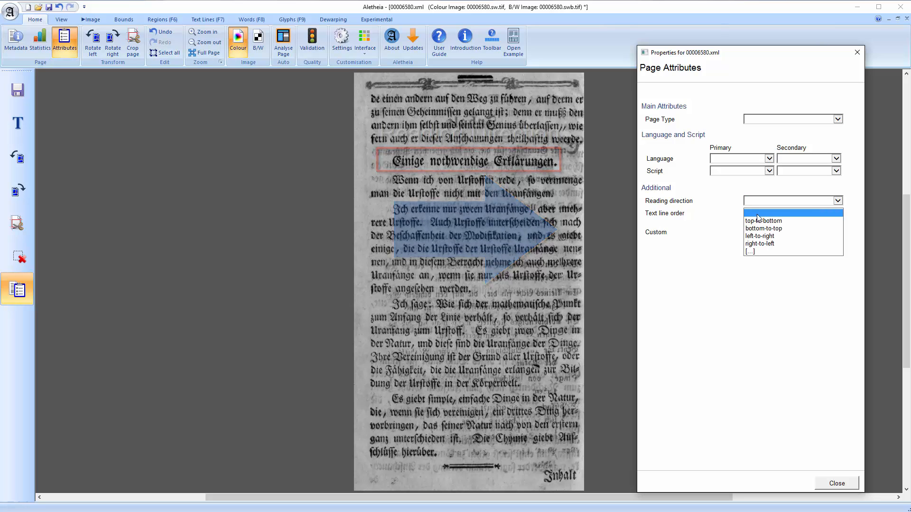
left_click(757, 214)
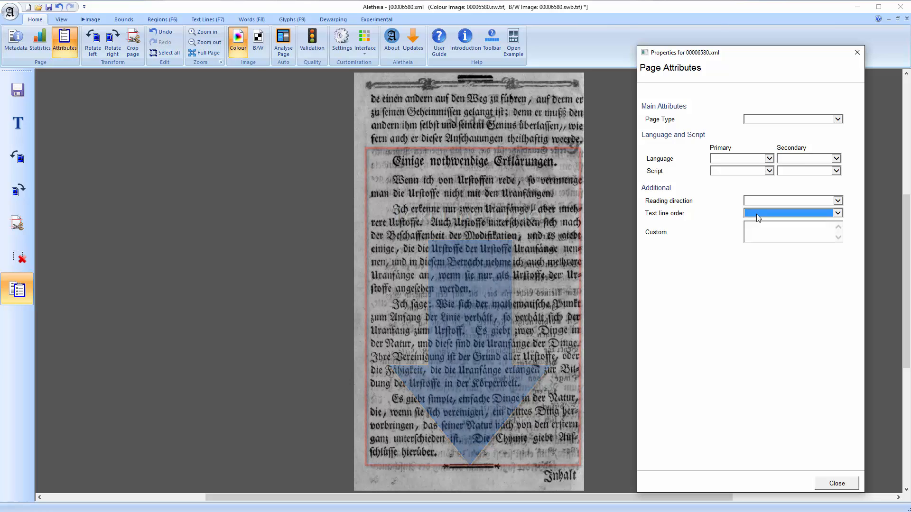
left_click(857, 52)
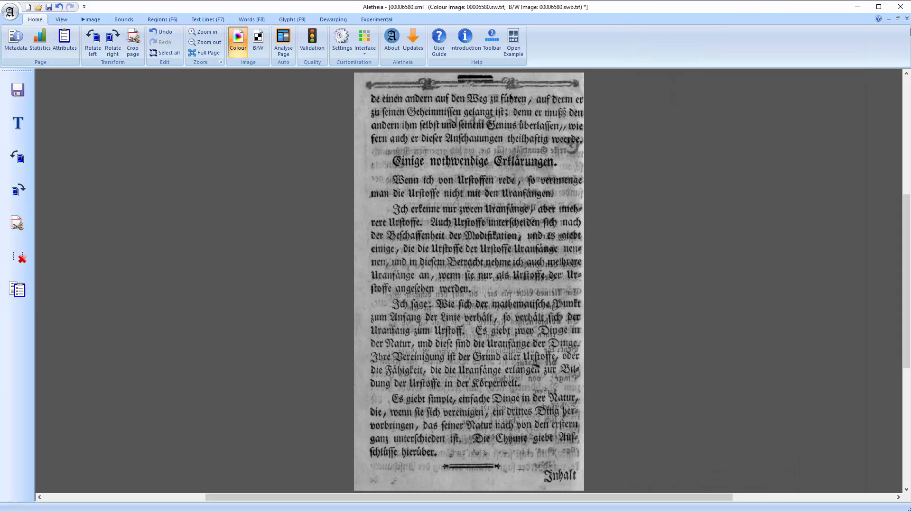
Close the document without saving its changes
left_click(906, 19)
left_click(463, 284)
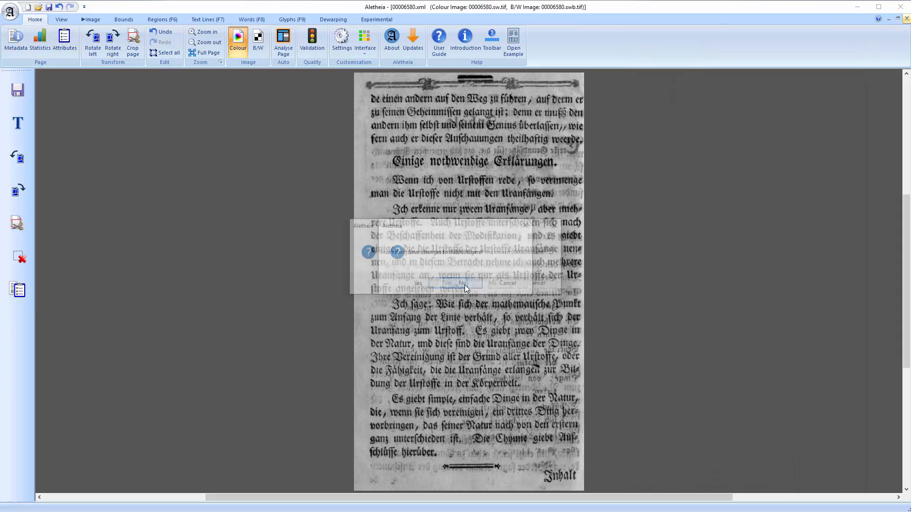
left_click(495, 285)
left_click(496, 285)
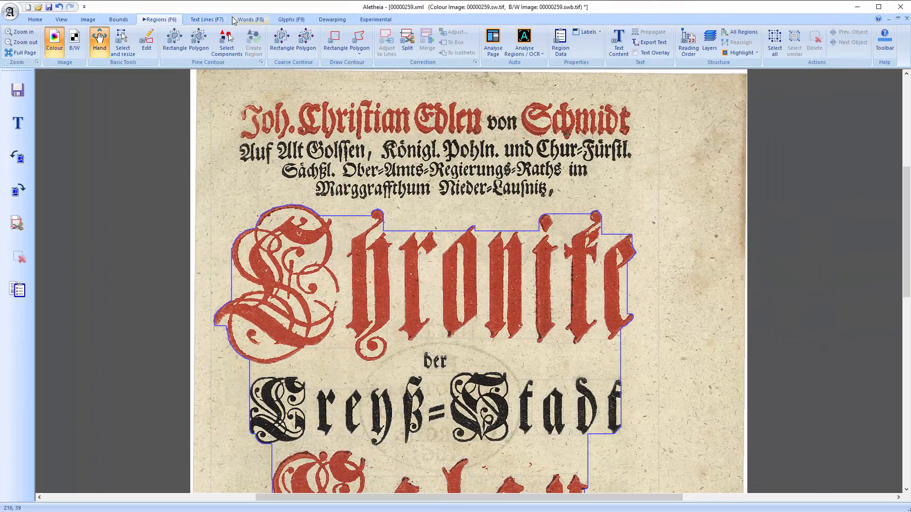
Select the fine-contour Rectangle region tool and set its padding to 10
left_click(175, 41)
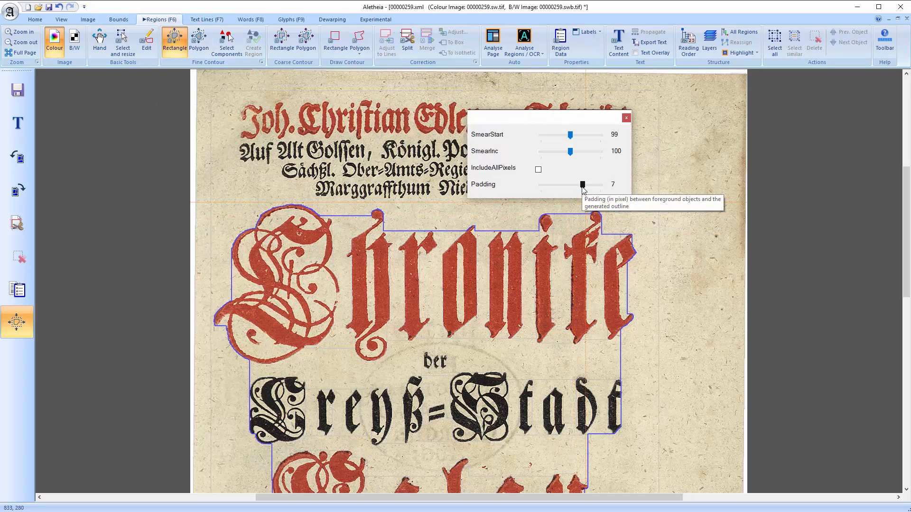
mouse_move(583, 188)
left_mouse_down()
mouse_move(551, 191)
mouse_move(600, 192)
left_mouse_up()
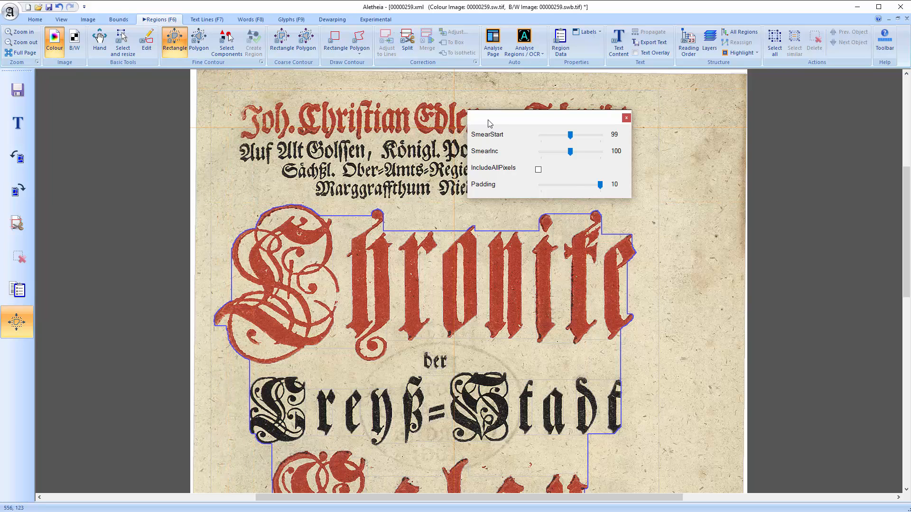
left_click_drag(489, 123, 730, 126)
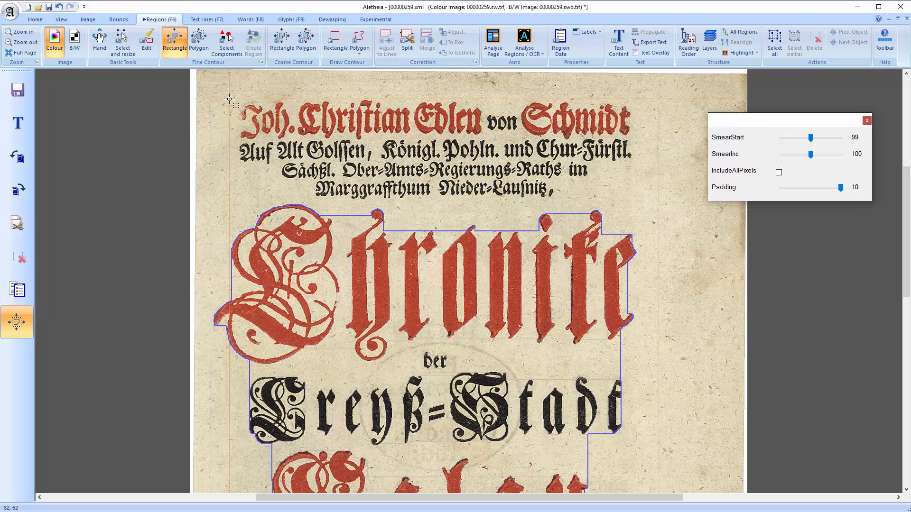
Create a fine-contour region around the four-line header text, then rerun the contour with padding set to 0
mouse_move(229, 99)
left_mouse_down()
mouse_move(474, 194)
mouse_move(626, 209)
mouse_move(638, 200)
left_mouse_up()
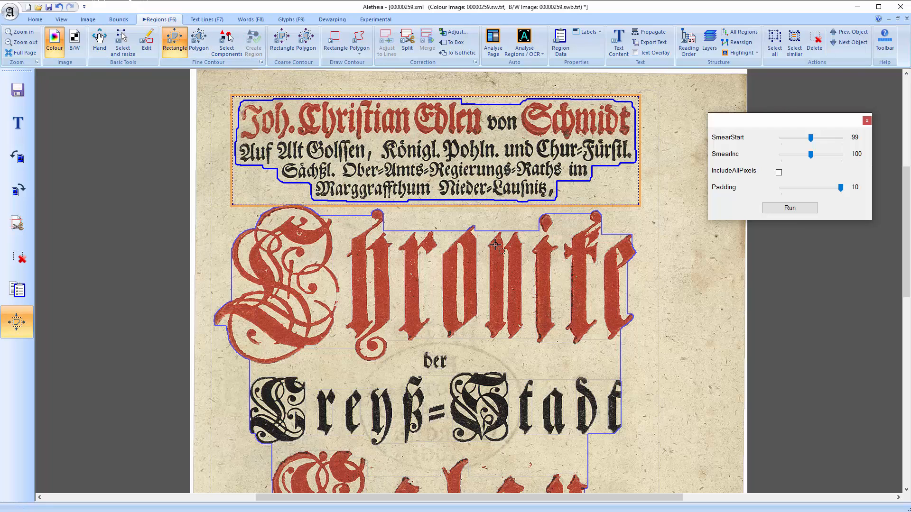
left_click(174, 40)
left_click_drag(840, 188, 781, 188)
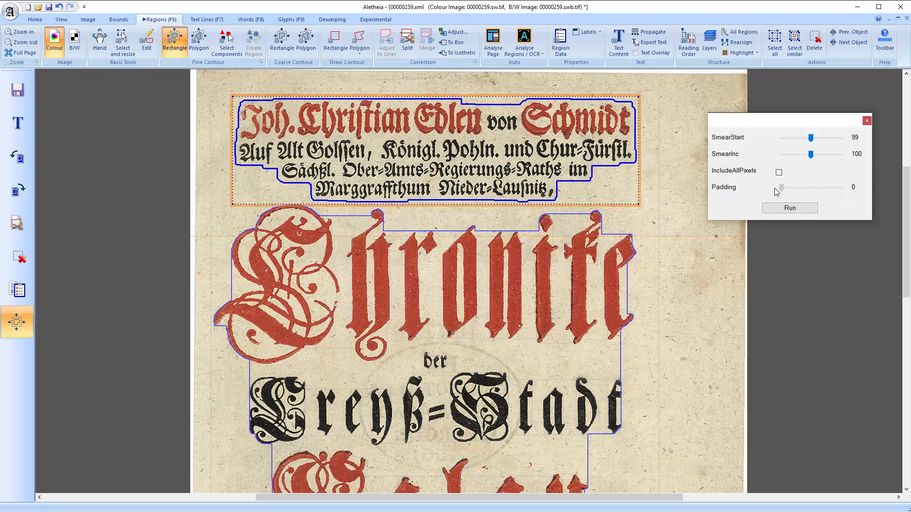
left_click(789, 208)
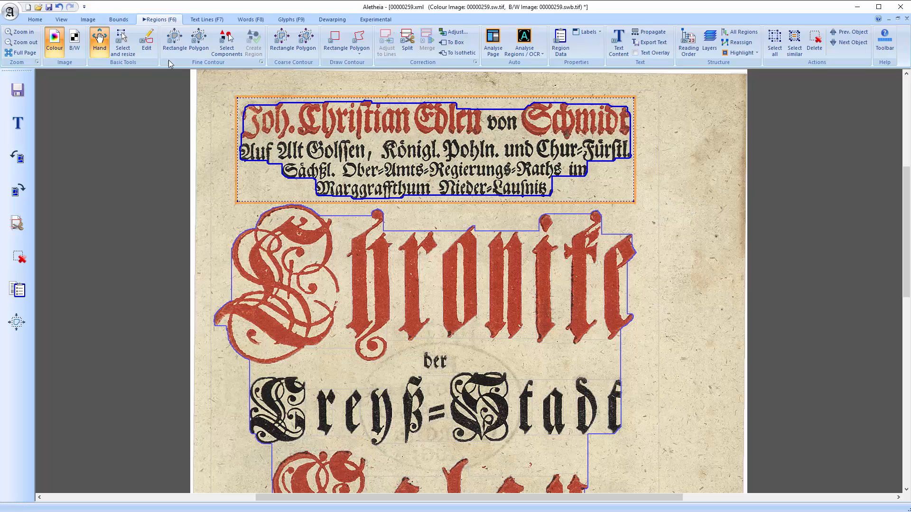
Resize the header region's outline, extending its right edge and its lower edge
left_click(123, 41)
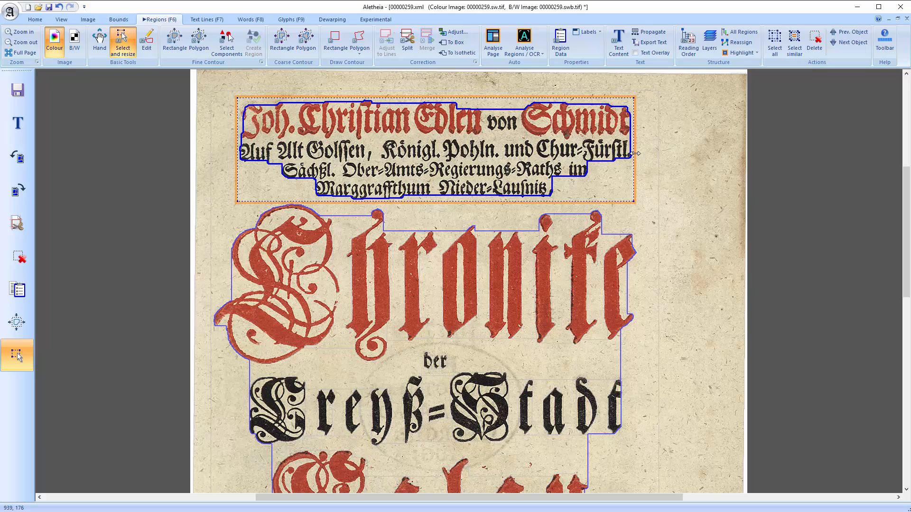
left_click_drag(635, 154, 665, 155)
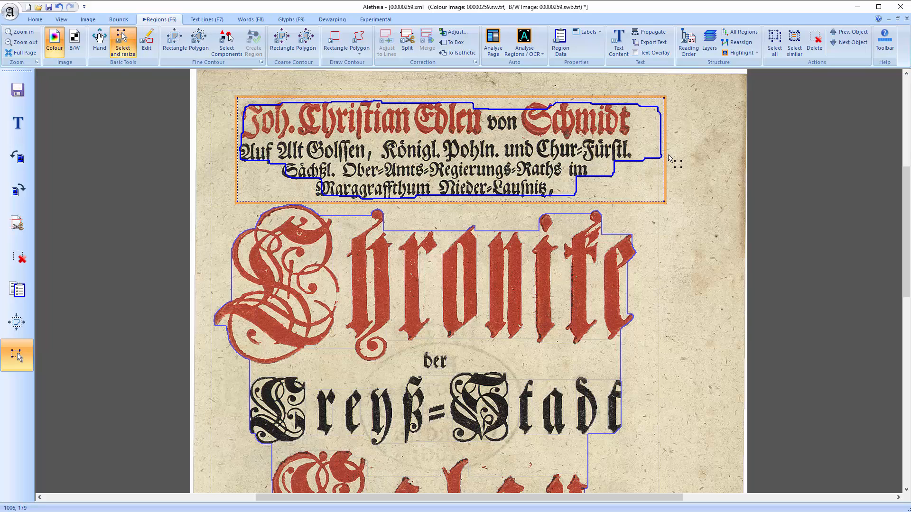
left_click_drag(607, 202, 608, 219)
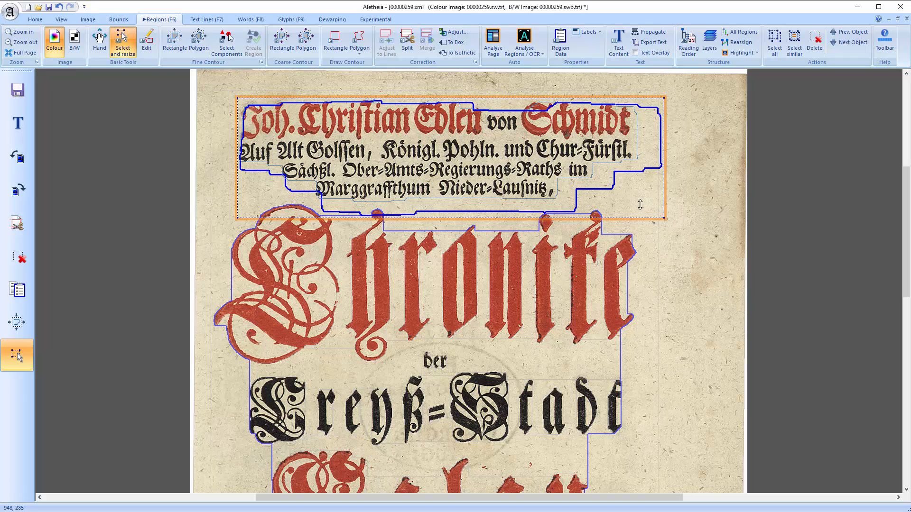
left_click_drag(640, 204, 641, 204)
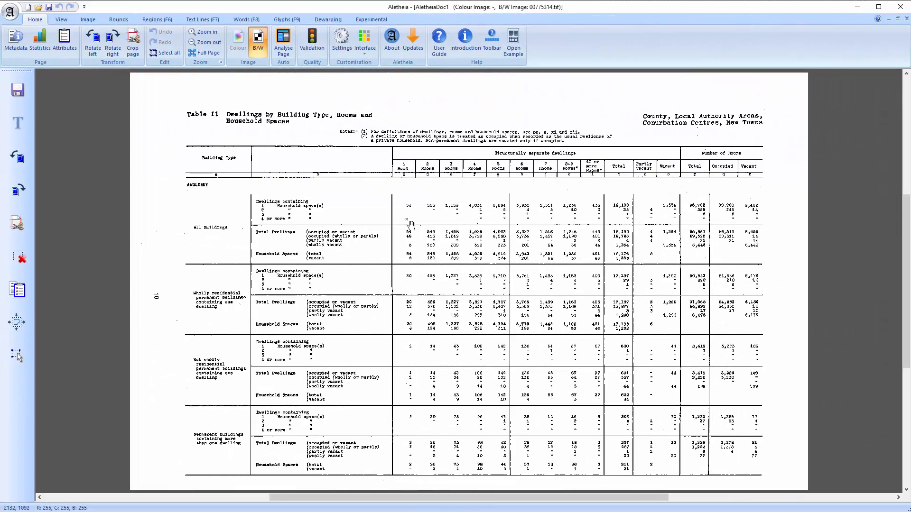
On the census table page, draw a rectangular region around the whole table and set its type to Table
scroll(404, 222, "up", 2)
scroll(351, 232, "down", 4)
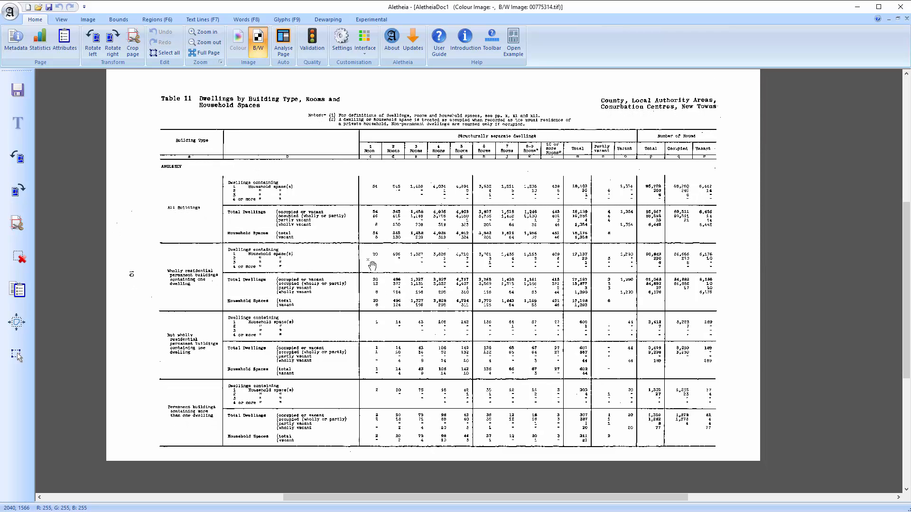
key("F6")
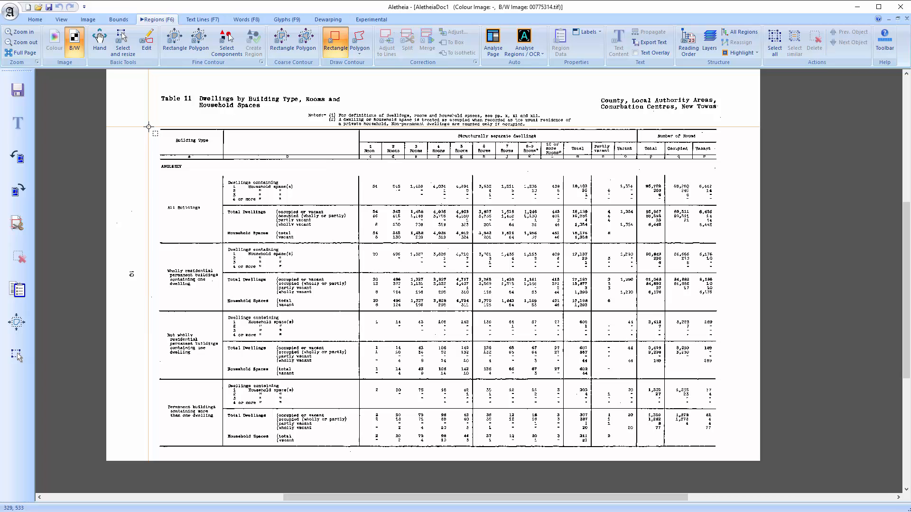
left_click_drag(151, 128, 716, 451)
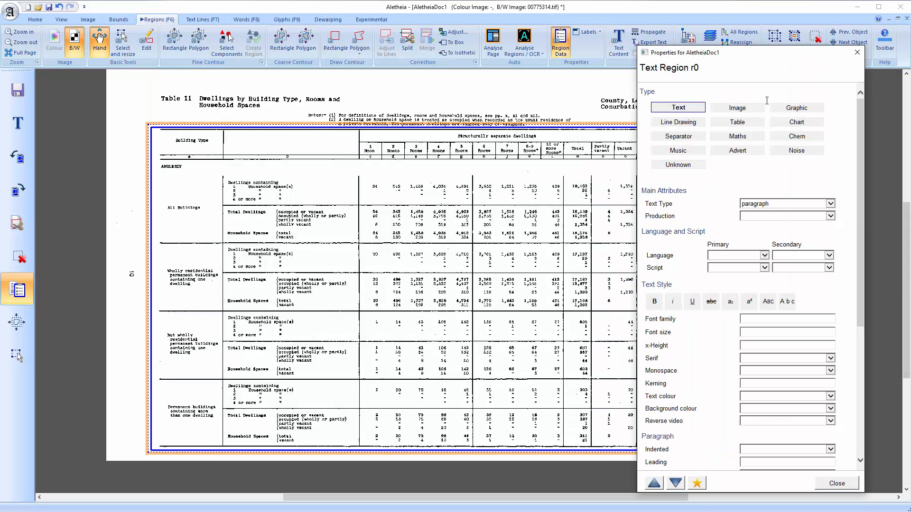
left_click(738, 122)
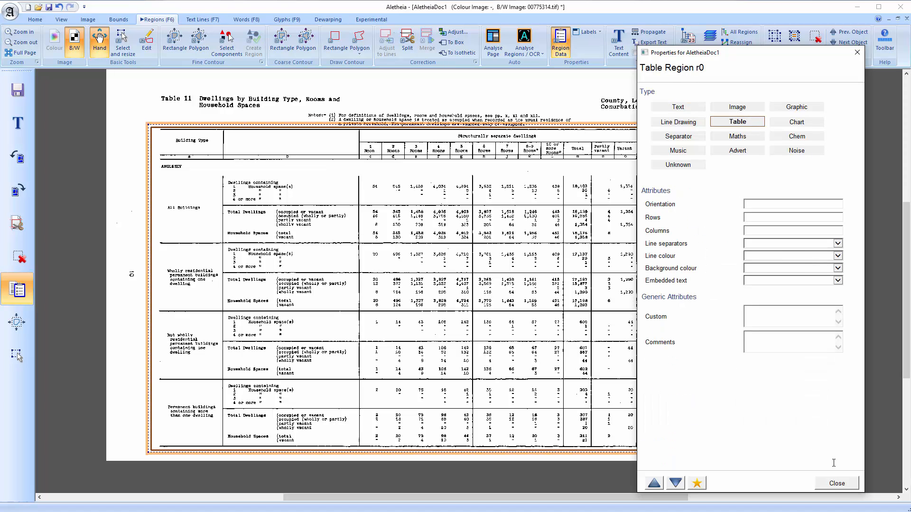
left_click(837, 484)
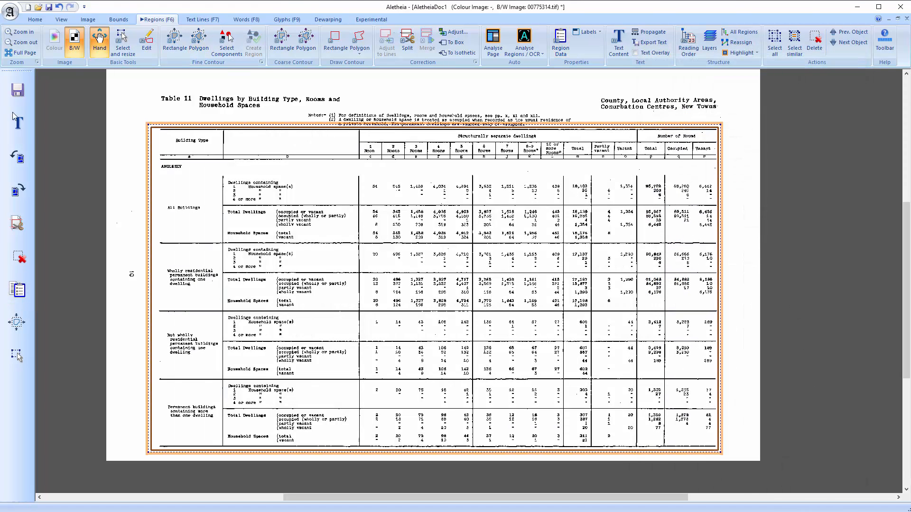
Open the text content editor for the table region, then close it
left_click(16, 120)
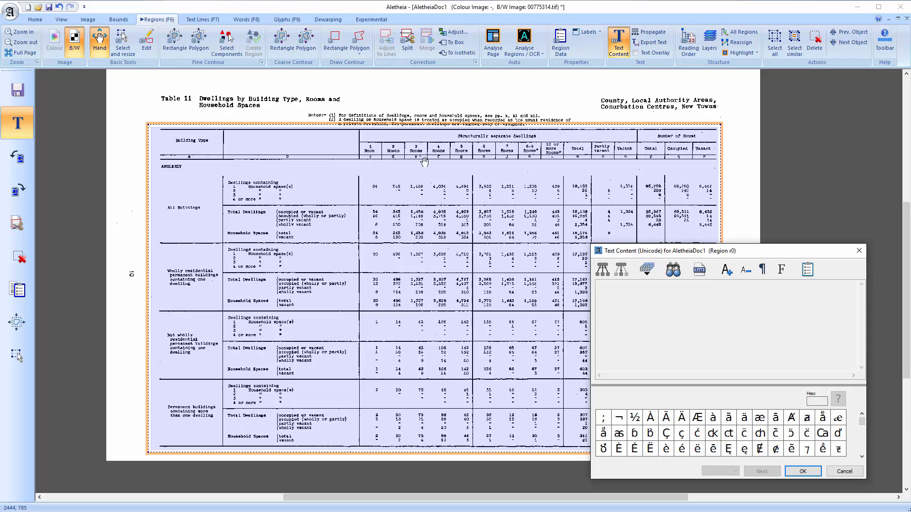
left_click(413, 93)
left_click(415, 161)
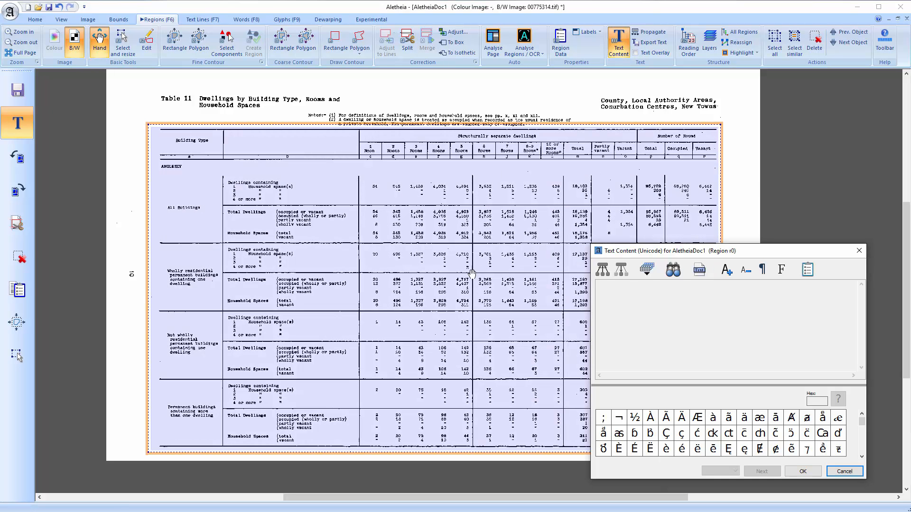
left_click(859, 250)
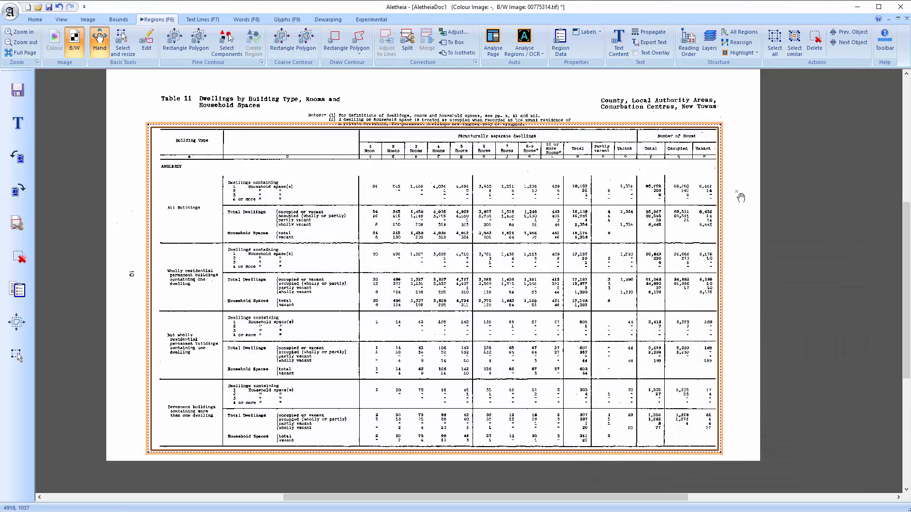
left_click(740, 199)
Draw a small rectangular region around the value 54 in the 1 Room column
scroll(376, 187, "up", 3)
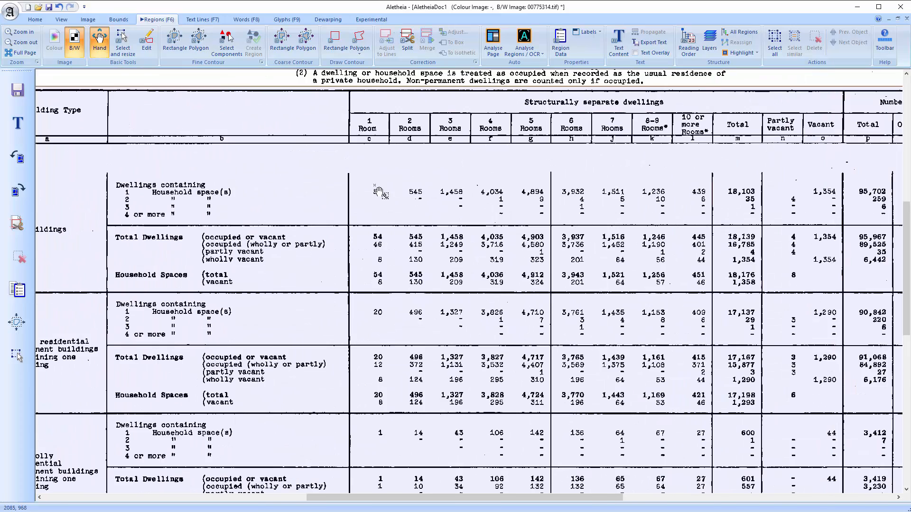
scroll(387, 188, "up", 2)
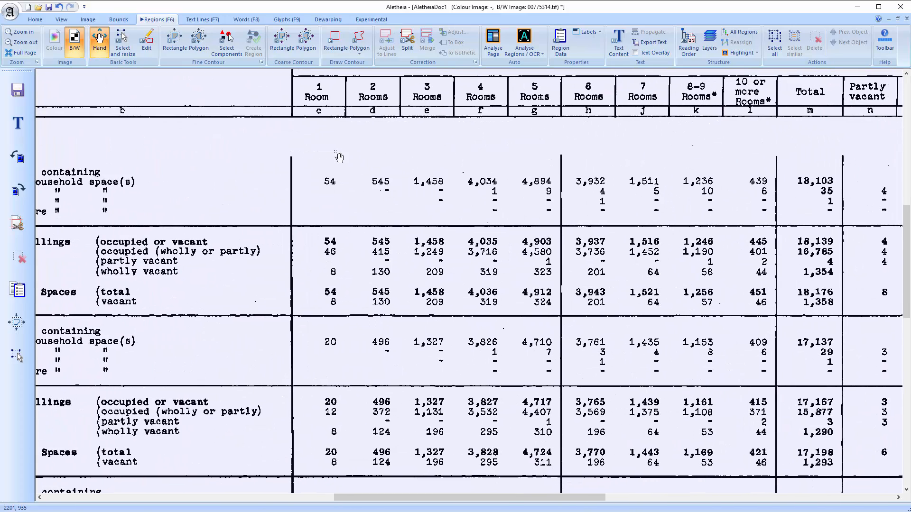
key("r")
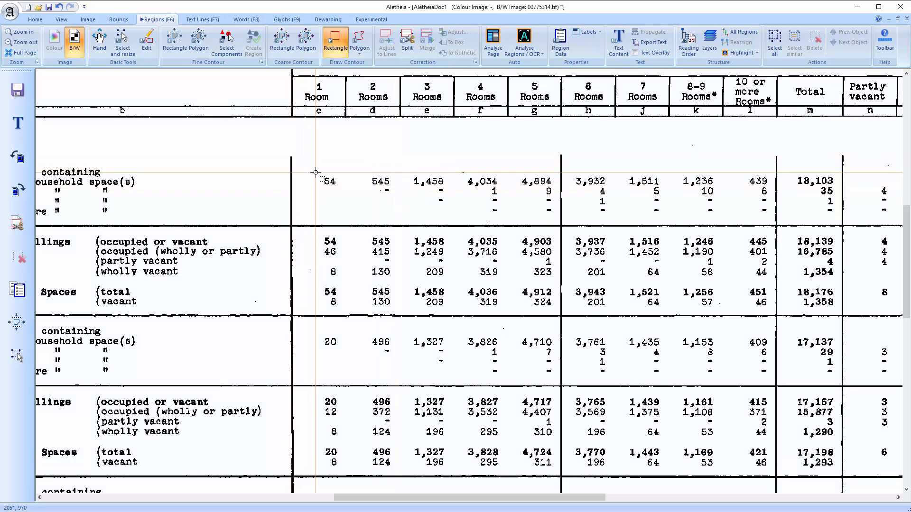
left_click_drag(316, 172, 342, 190)
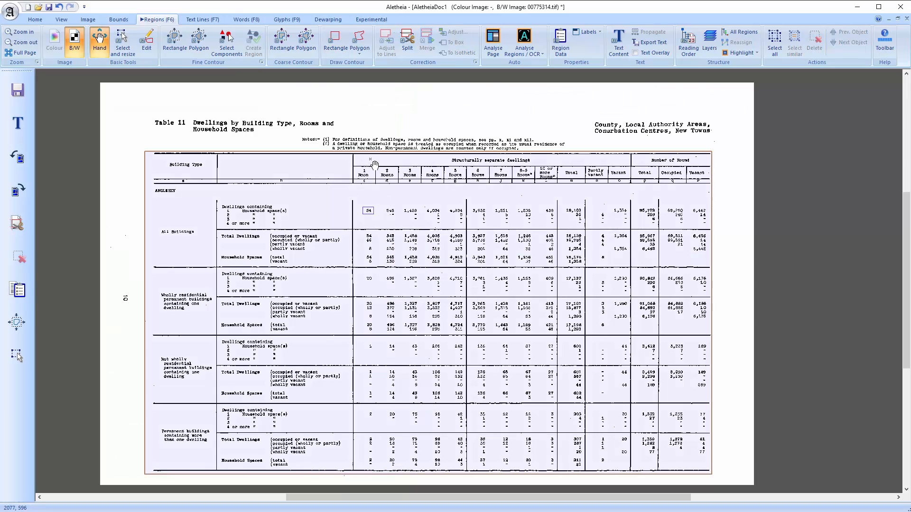
Turn on region type labels on the page
scroll(391, 167, "up", 2)
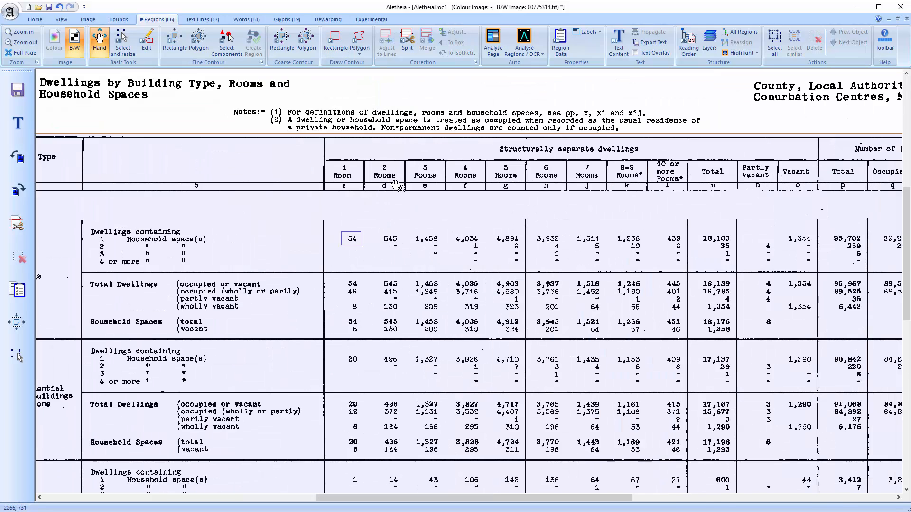
left_click_drag(386, 180, 384, 200)
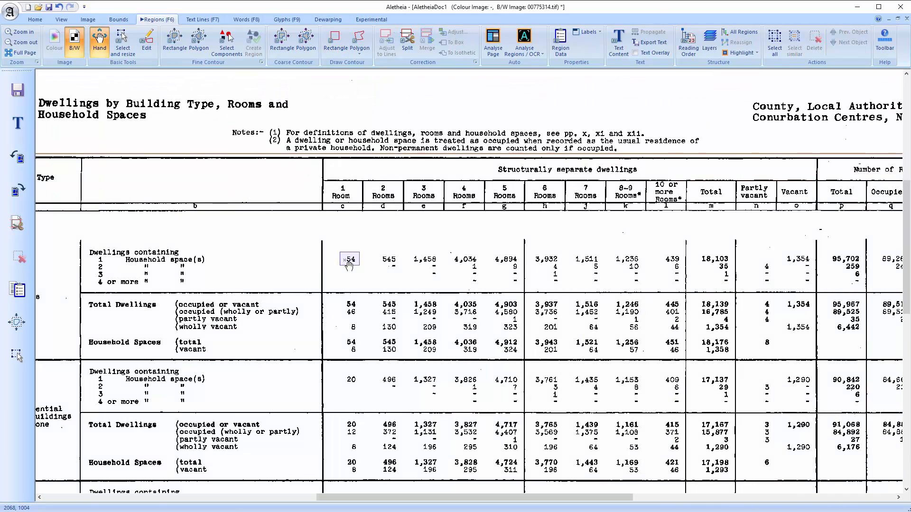
left_click(599, 32)
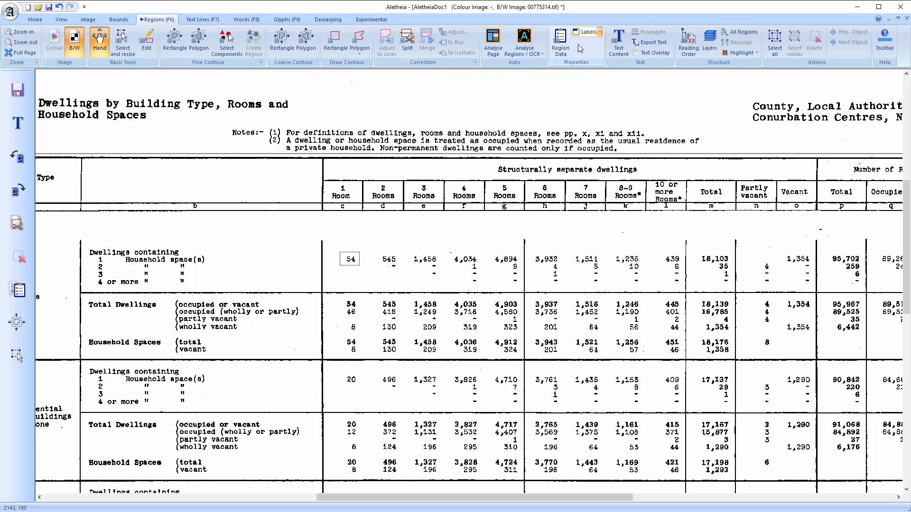
left_click(580, 44)
Open the All Regions hierarchy list of the document's regions and close it
scroll(355, 213, "up", 2)
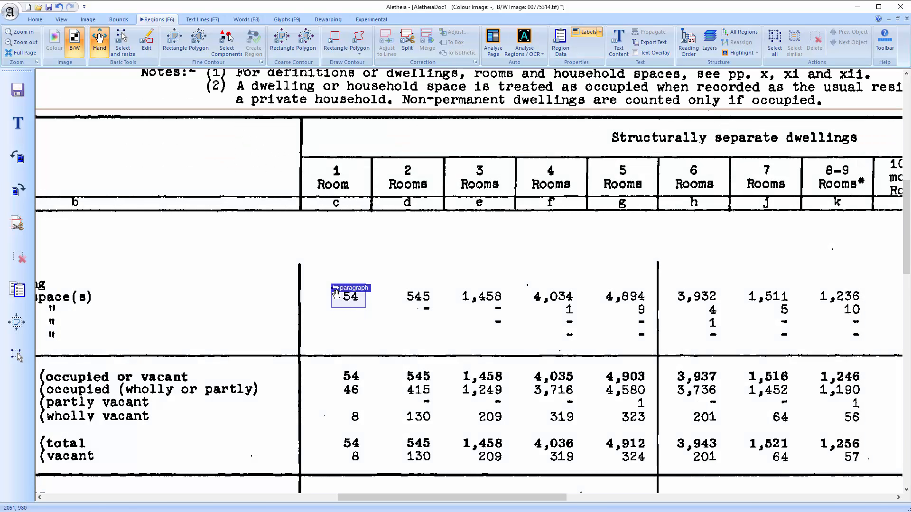
left_click_drag(350, 296, 304, 276)
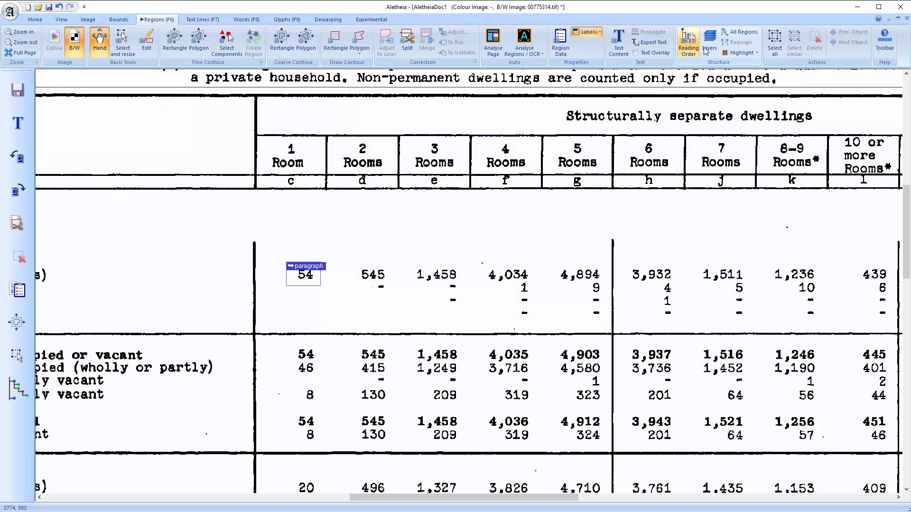
left_click(707, 47)
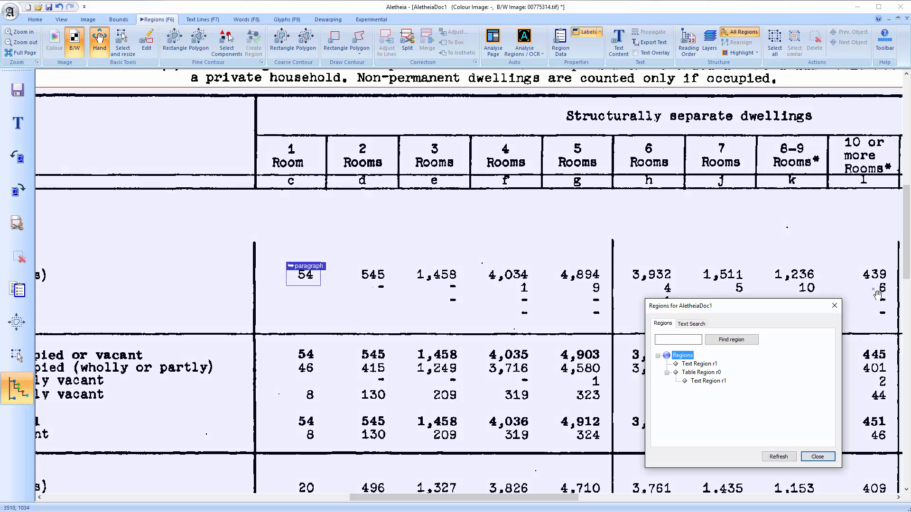
left_click(835, 305)
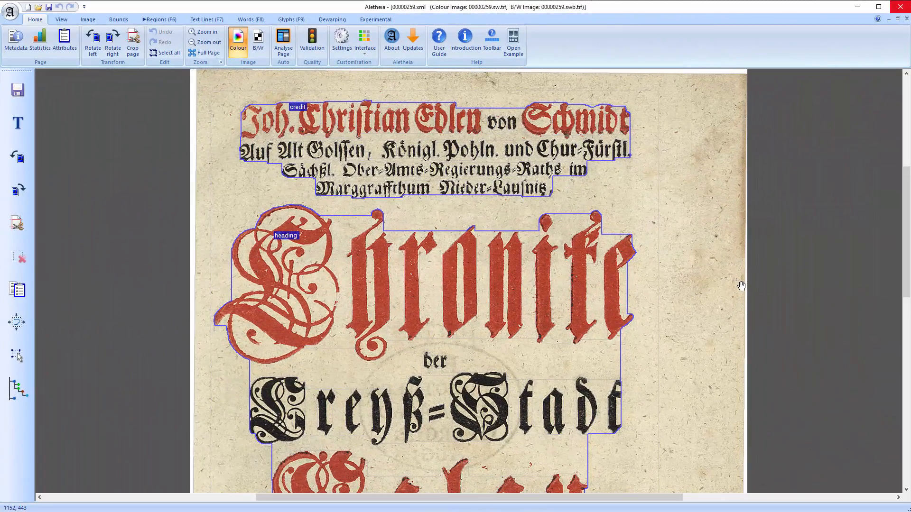
Set the header region's text content properties: confidence 1.0, data type xsd:string, comment "My comments"
left_click(403, 123)
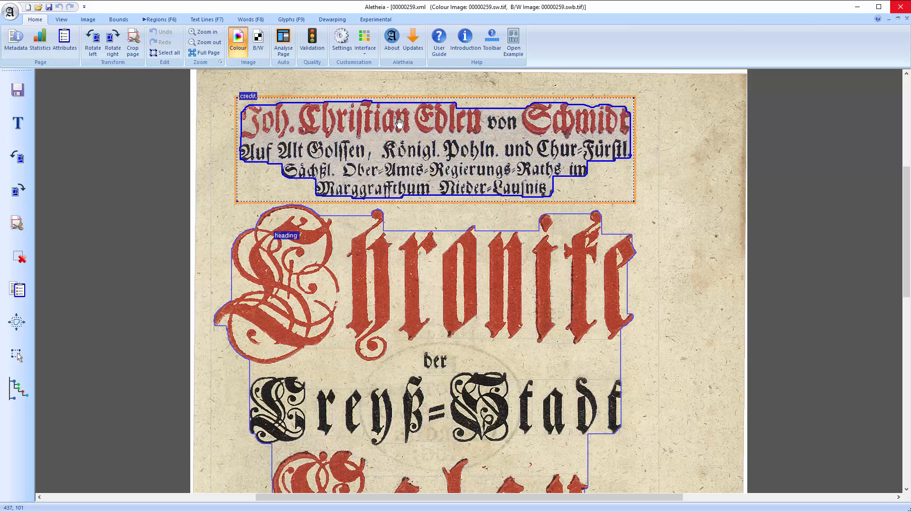
left_click(18, 122)
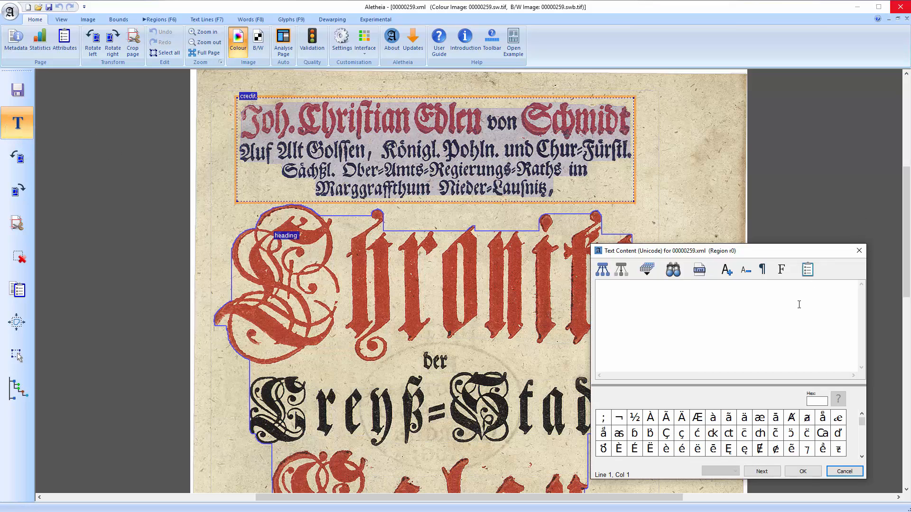
left_click(808, 275)
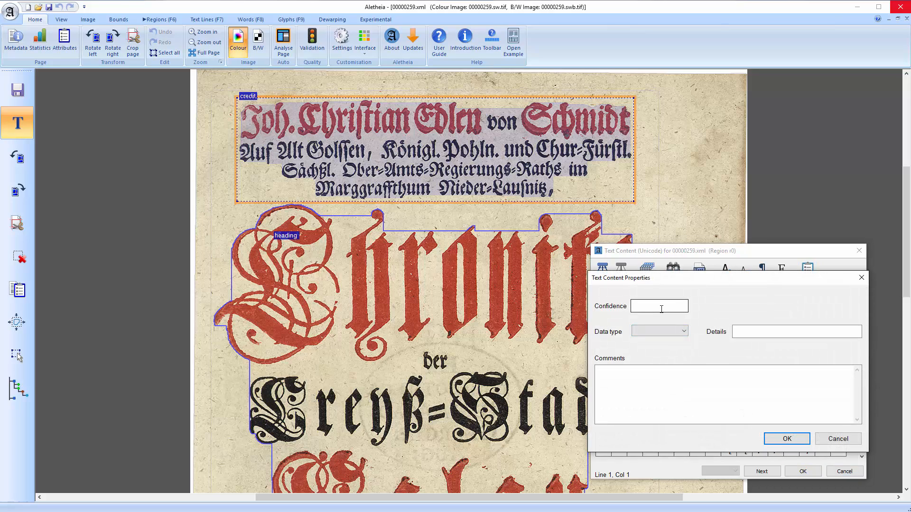
left_click(662, 309)
type("1.0")
left_click(684, 332)
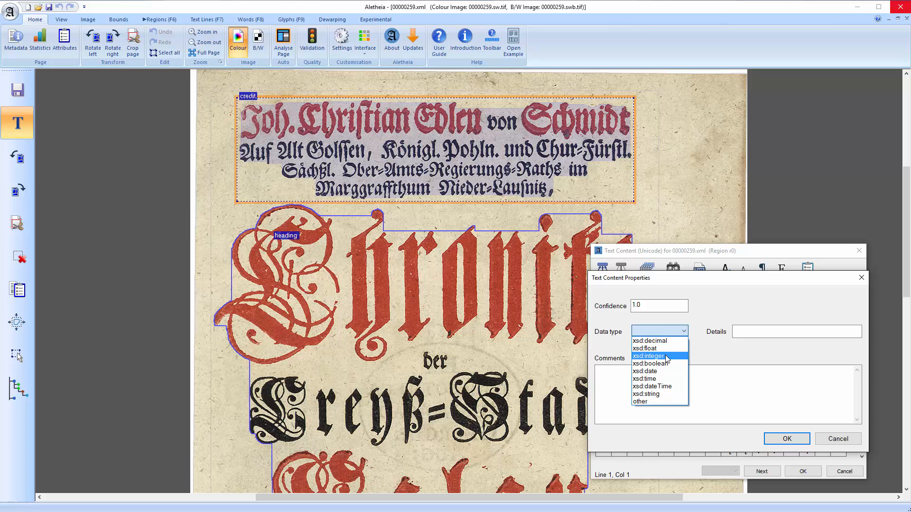
left_click(664, 394)
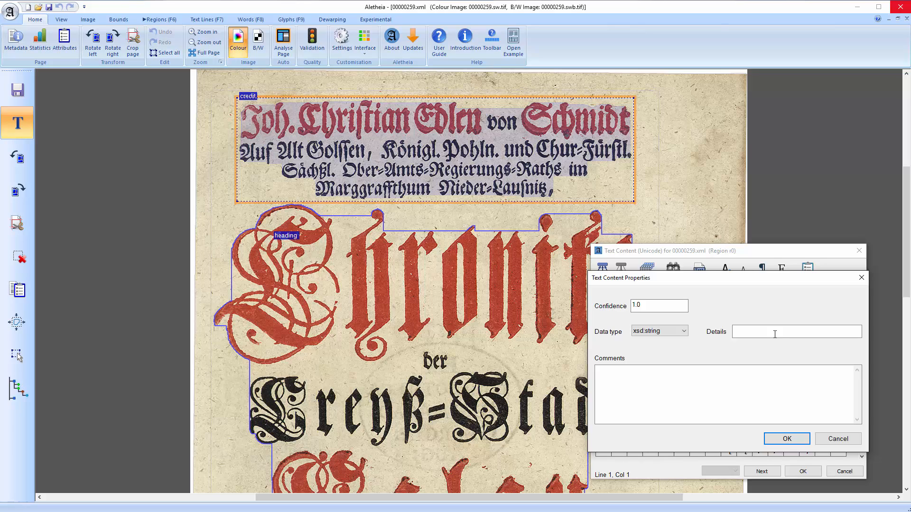
left_click(627, 395)
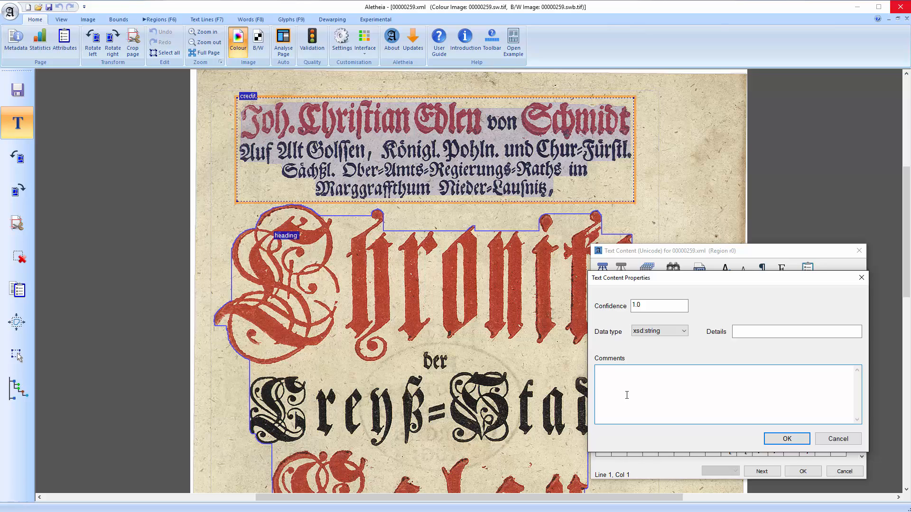
type("My comments")
left_click(796, 439)
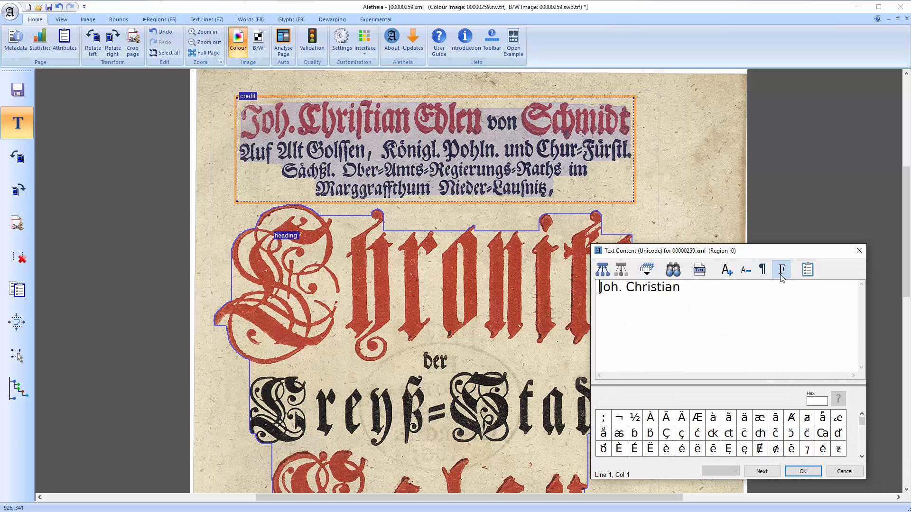
Open the font chooser for the text content and cancel it, then reopen the text content editor
left_click(782, 270)
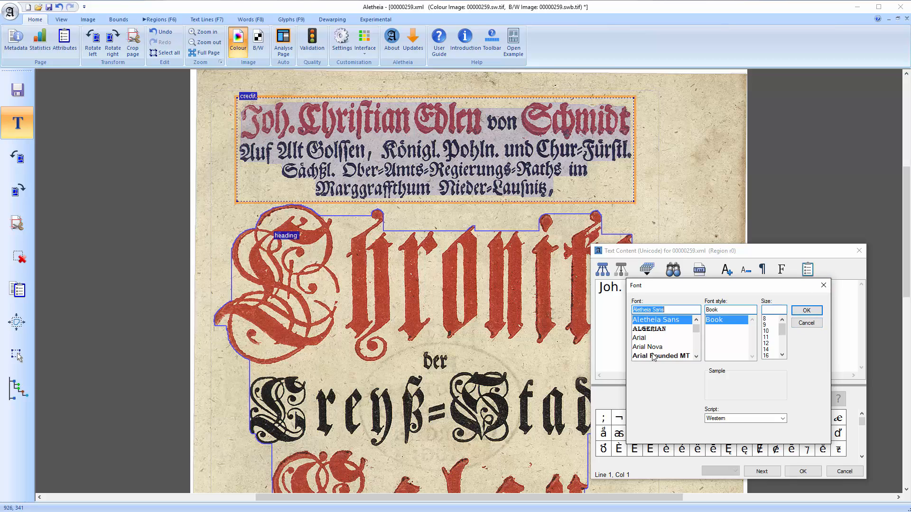
left_click(806, 323)
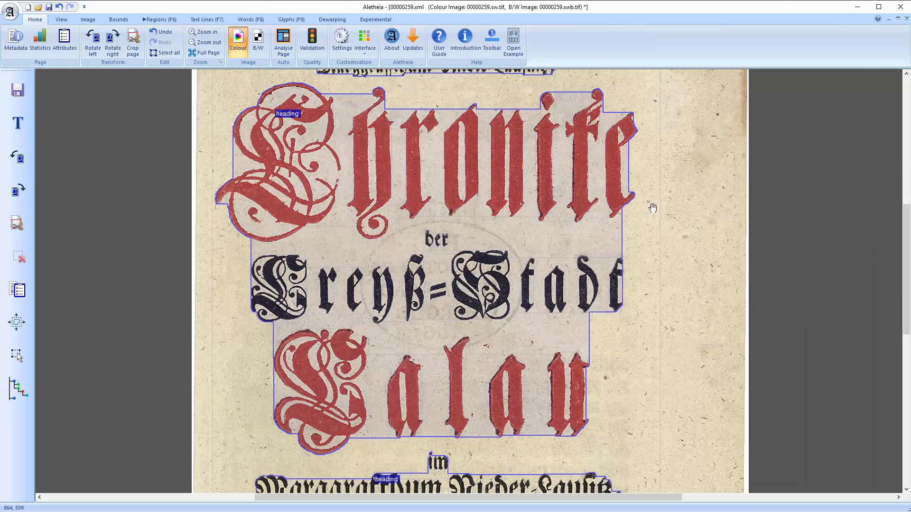
left_click(26, 123)
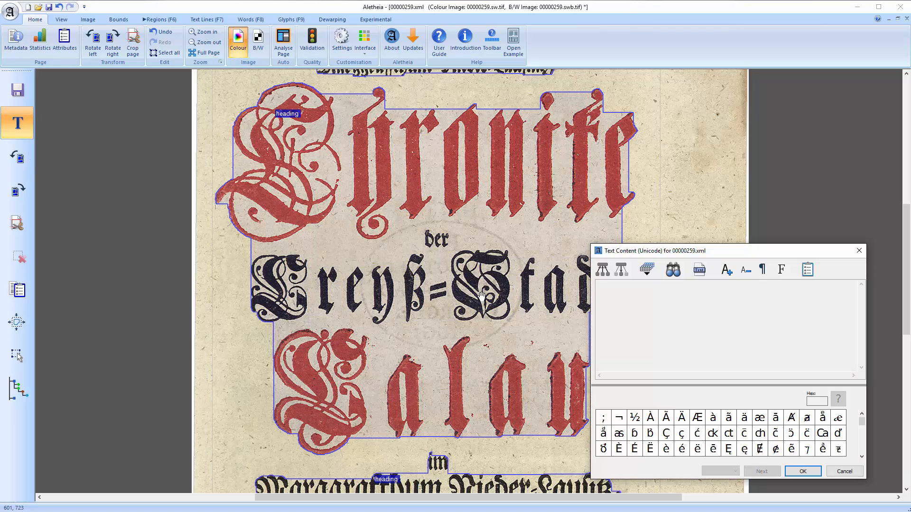
Select the heading region to display its full text content
left_click(433, 259)
left_click_drag(483, 292, 402, 300)
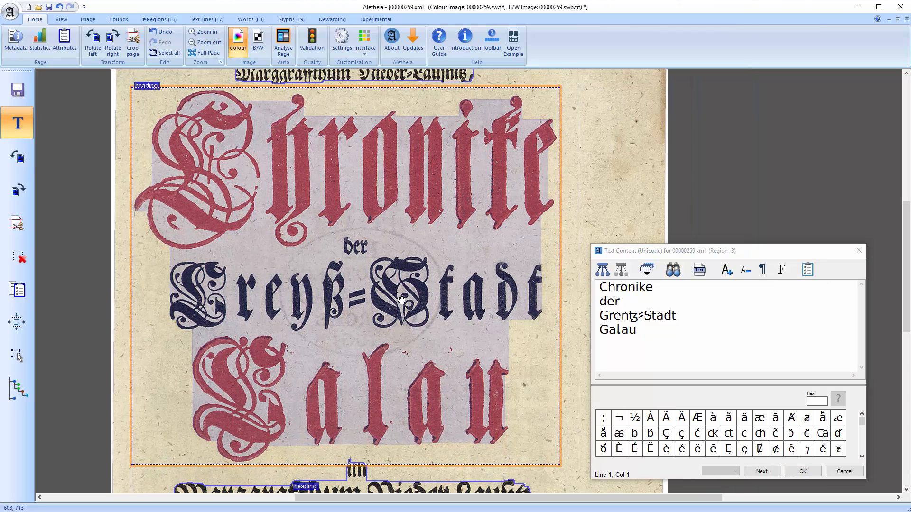
Inspect the text content of a heading text line, a word and a glyph at each level
left_click(199, 22)
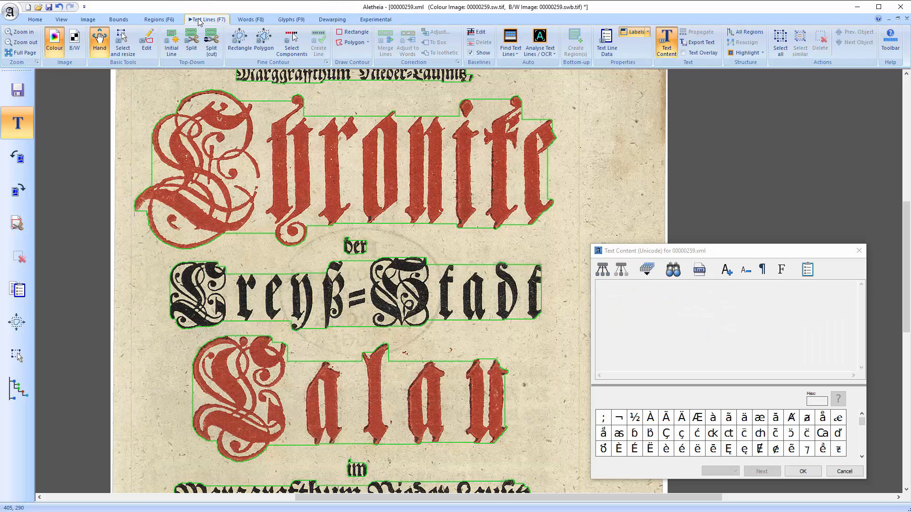
left_click(295, 187)
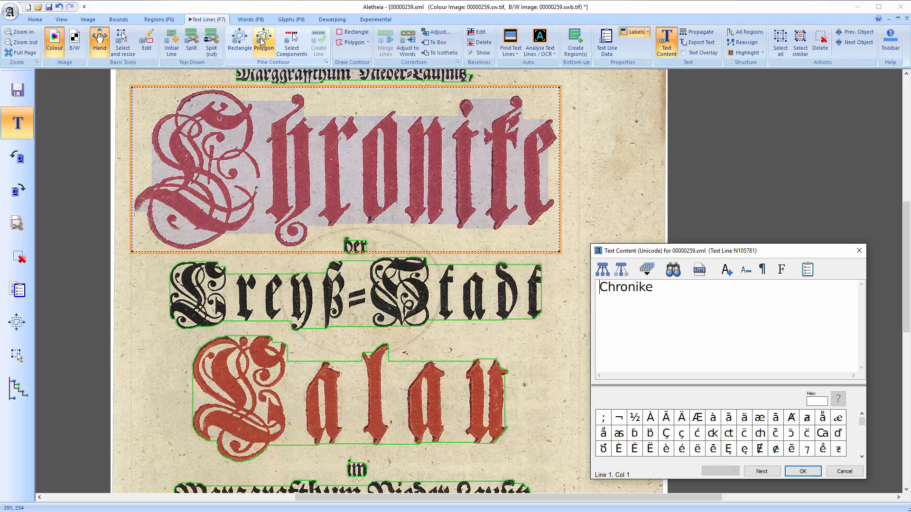
left_click(247, 19)
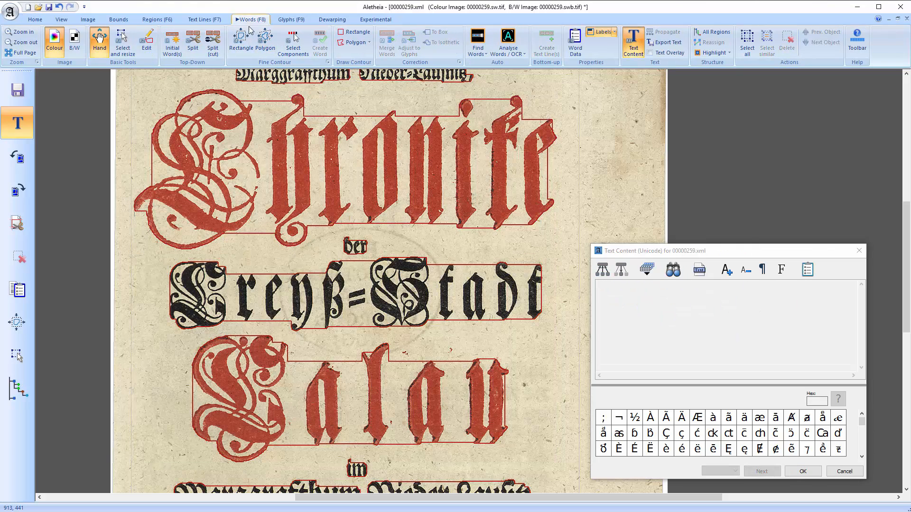
left_click(365, 265)
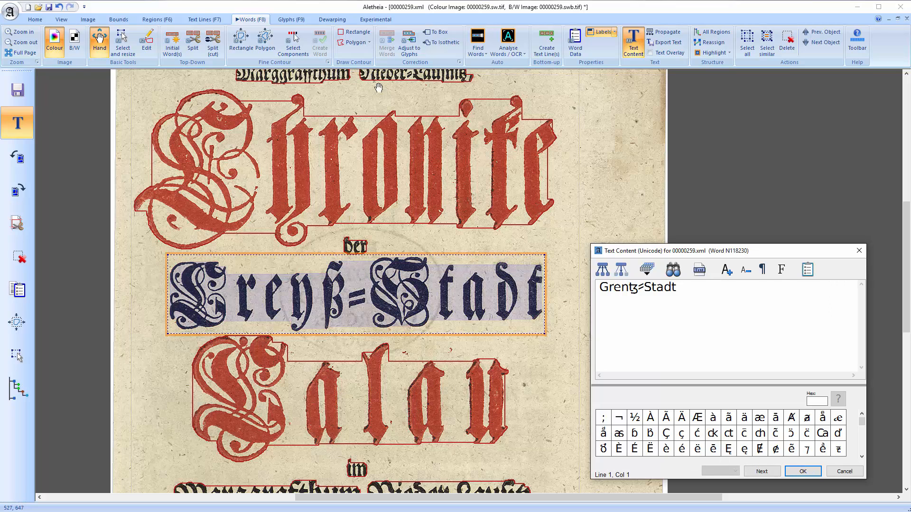
left_click(292, 19)
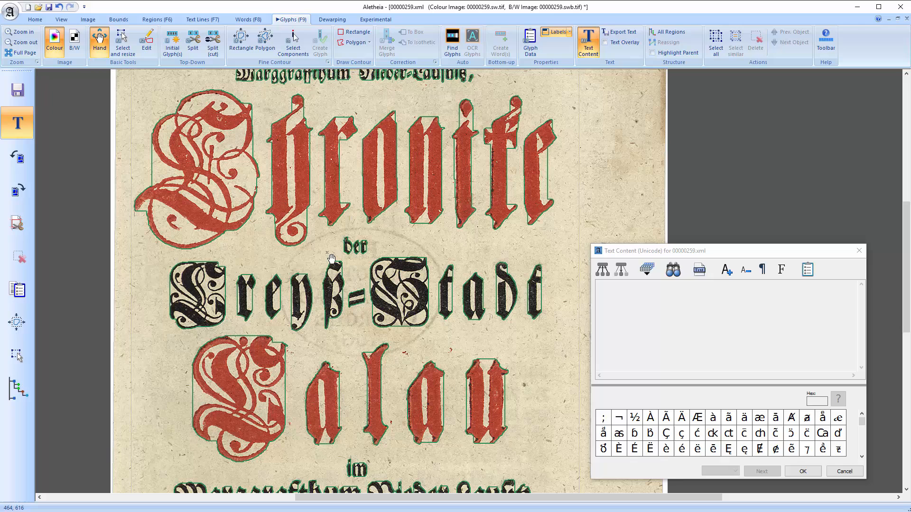
left_click(209, 297)
Return to the region level and save the document
key("F6")
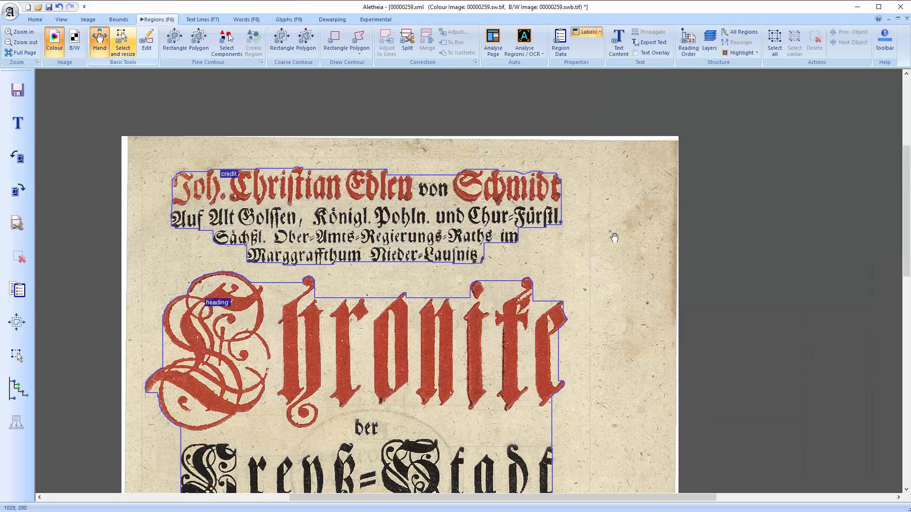
key("ctrl+s")
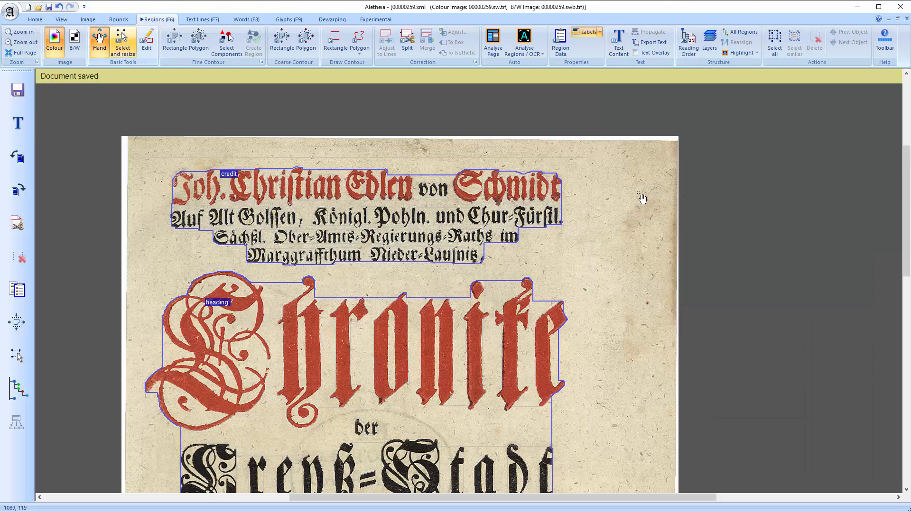
Propagate the credit region's text down to its text lines, words and glyphs
left_click(507, 198)
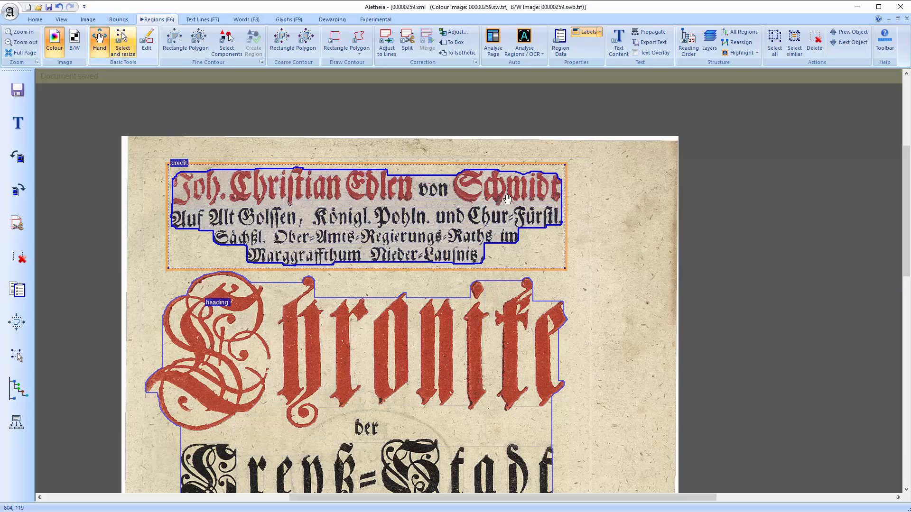
left_click(663, 37)
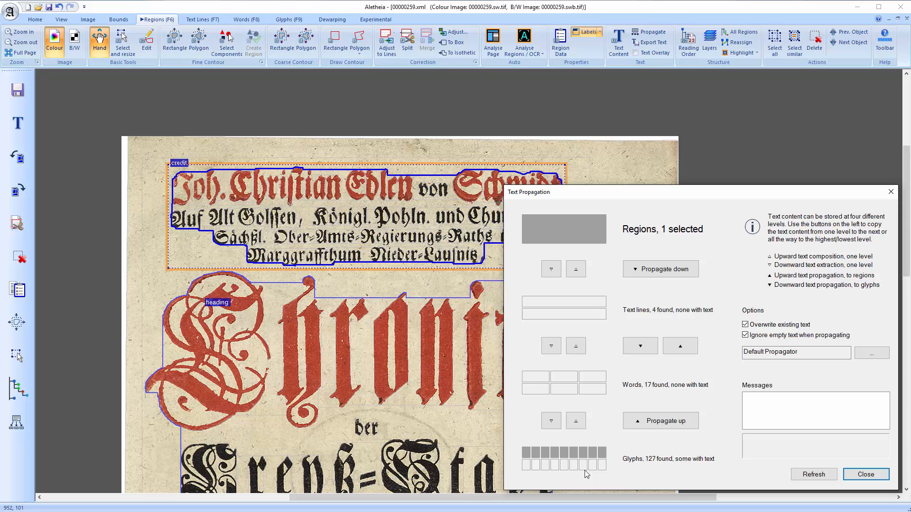
left_click(693, 277)
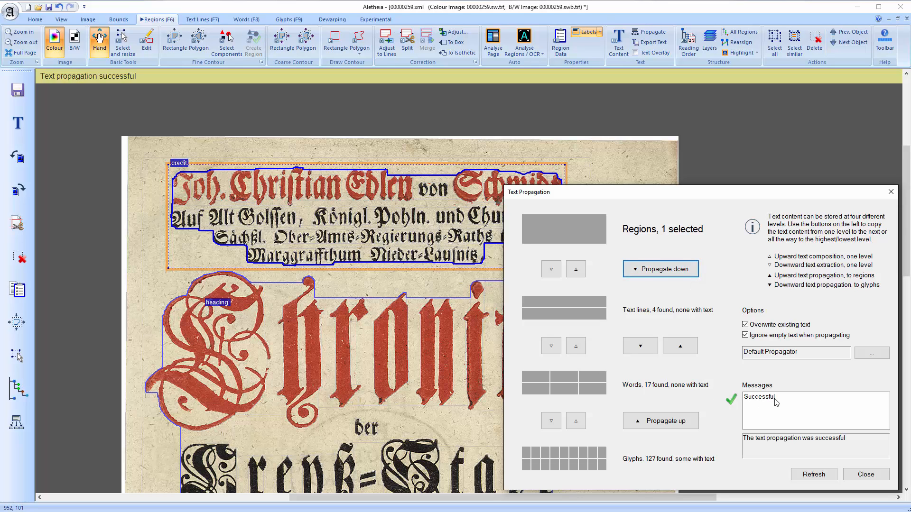
left_click(877, 475)
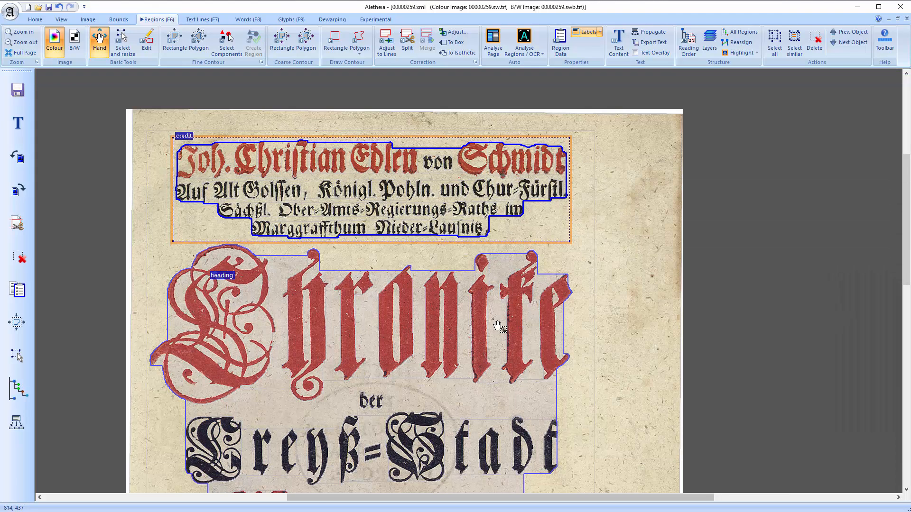
Open the Analyse Regions / OCR options and dismiss them
left_click(484, 329, "ctrl")
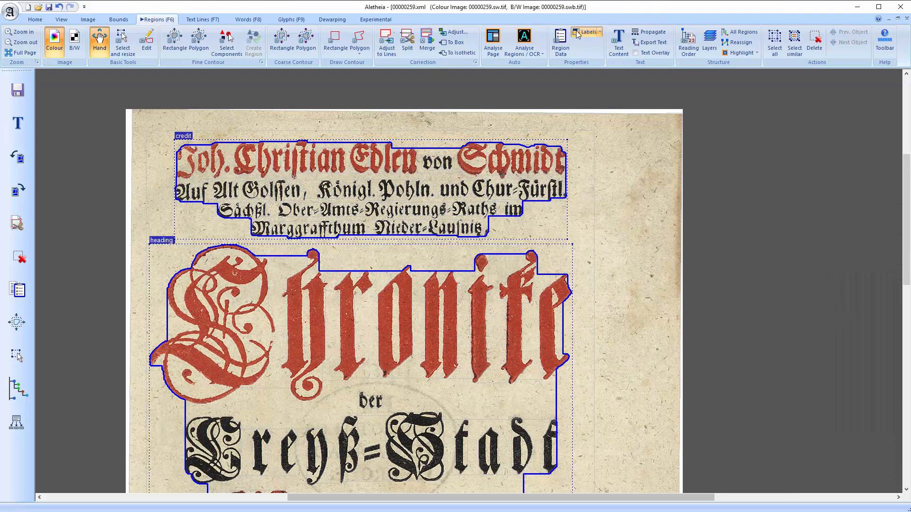
left_click(530, 54)
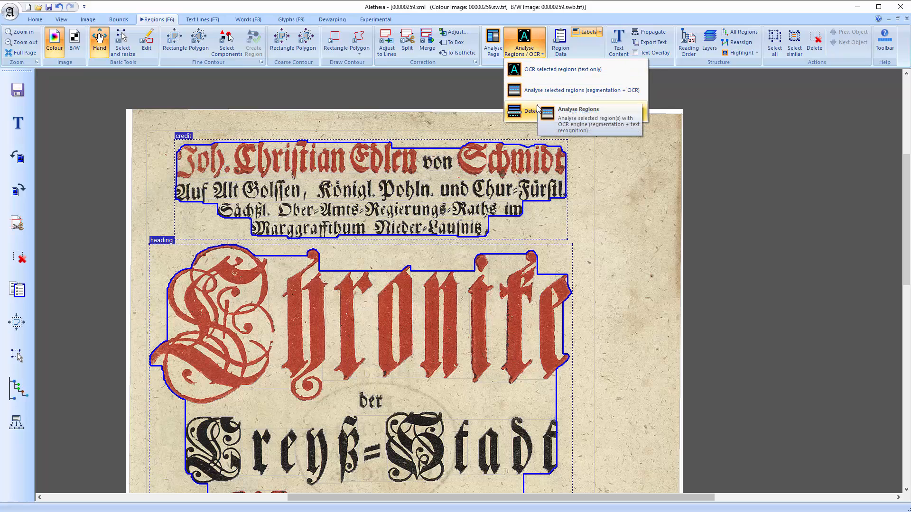
left_click(631, 189)
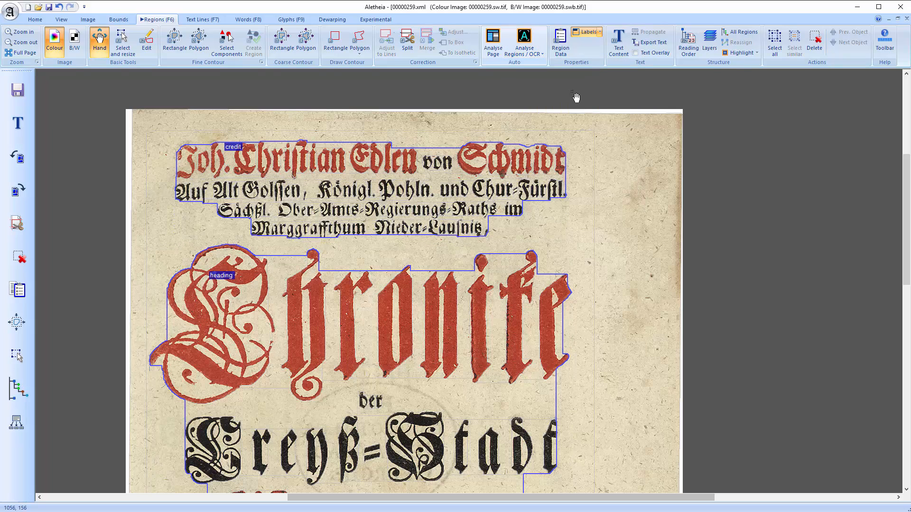
Open Page Analysis and OCR, inspect the Tesseract engine setup, and cancel everything
left_click(499, 55)
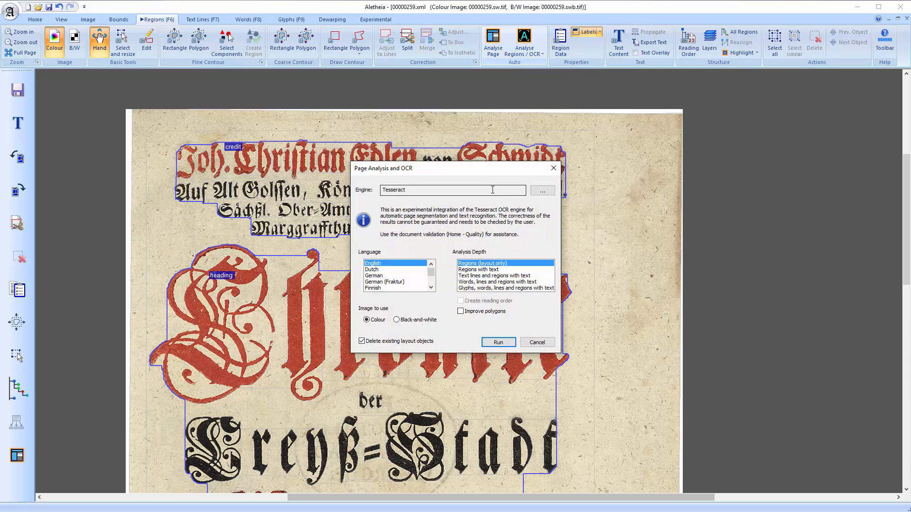
left_click(539, 194)
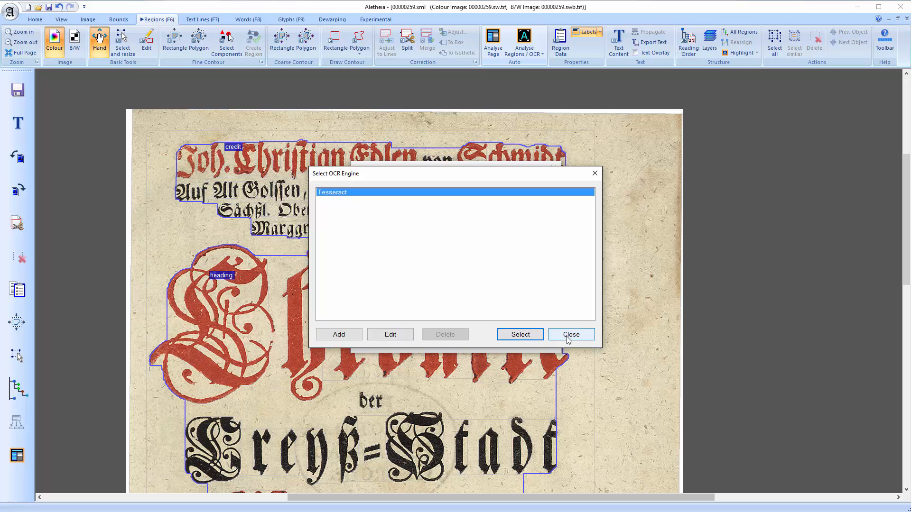
left_click(401, 338)
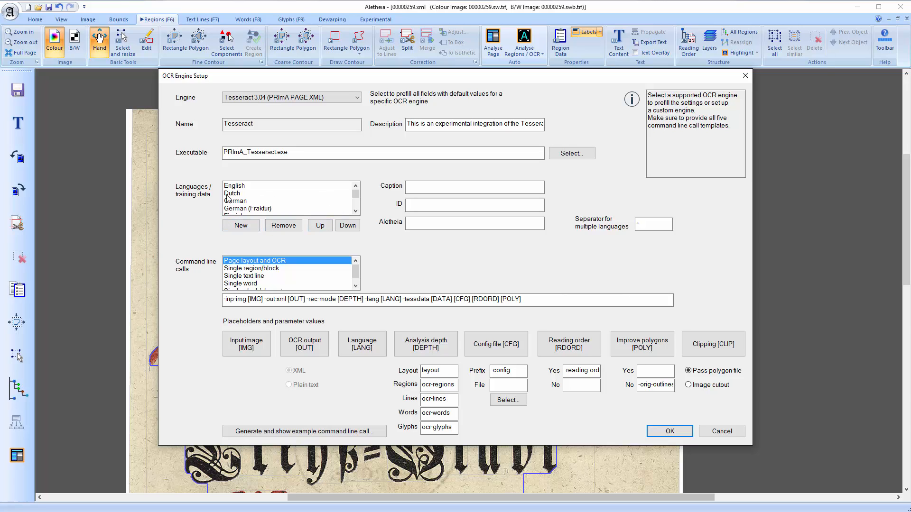
left_click(723, 434)
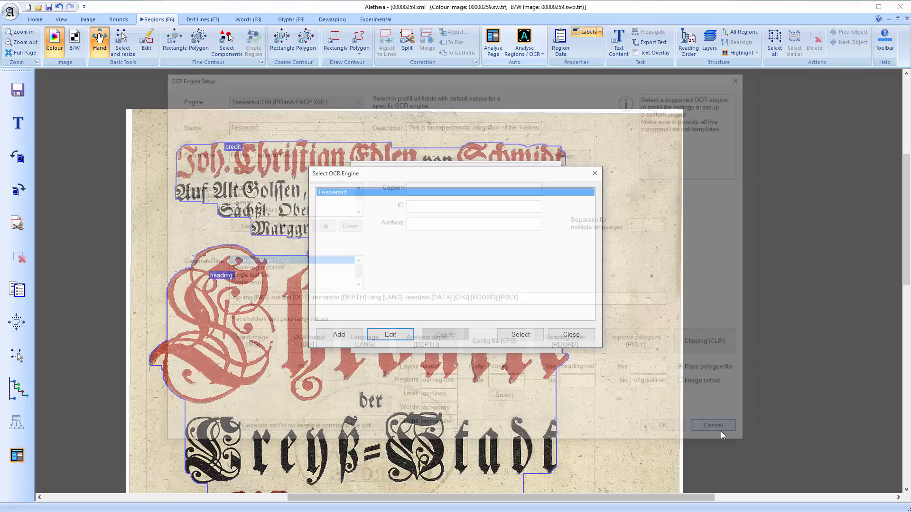
left_click(577, 338)
left_click(550, 343)
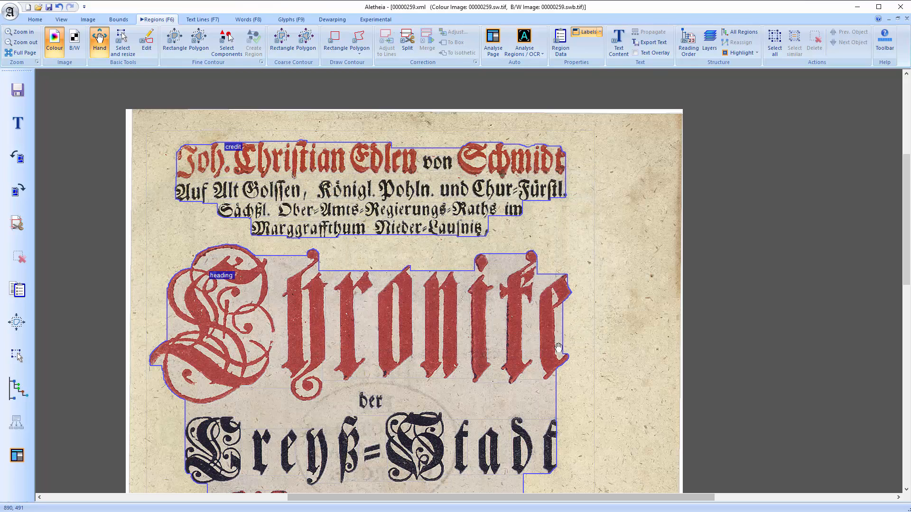
Open the application settings and advanced settings to review them, then close both
left_click(202, 20)
left_click(41, 20)
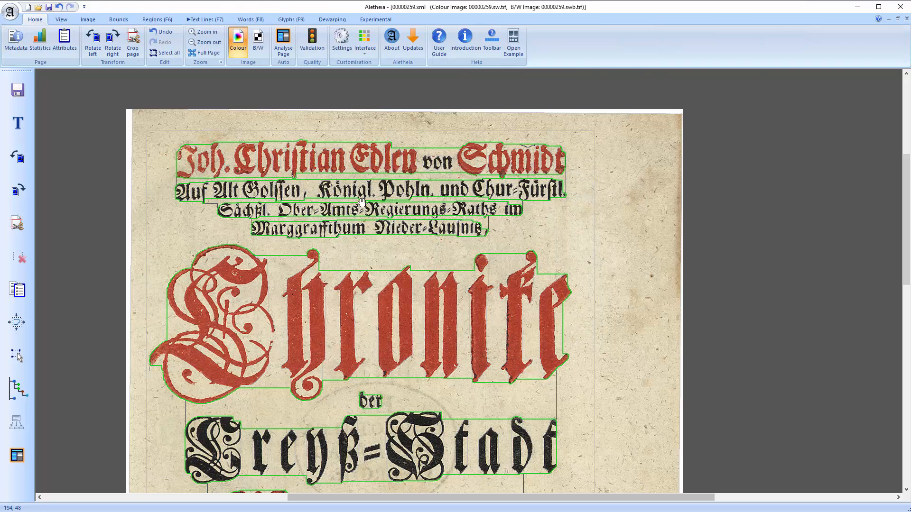
left_click(342, 41)
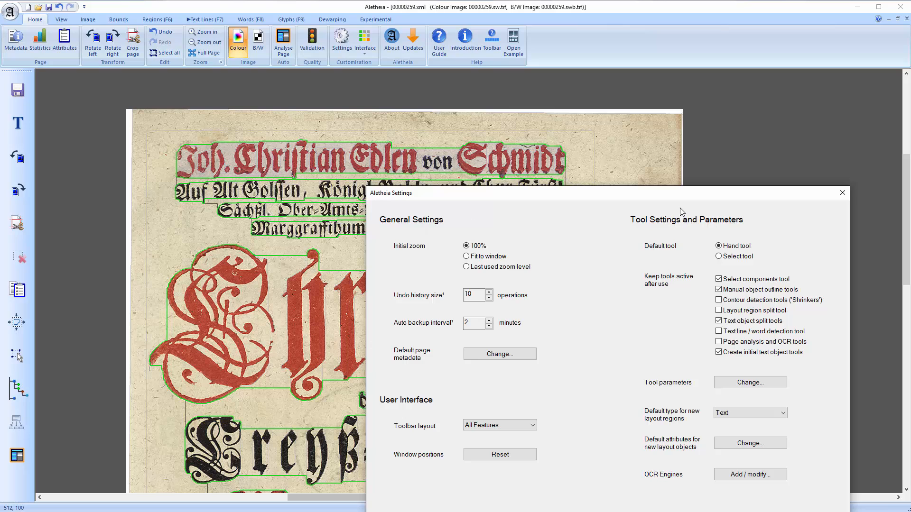
left_click_drag(675, 197, 534, 108)
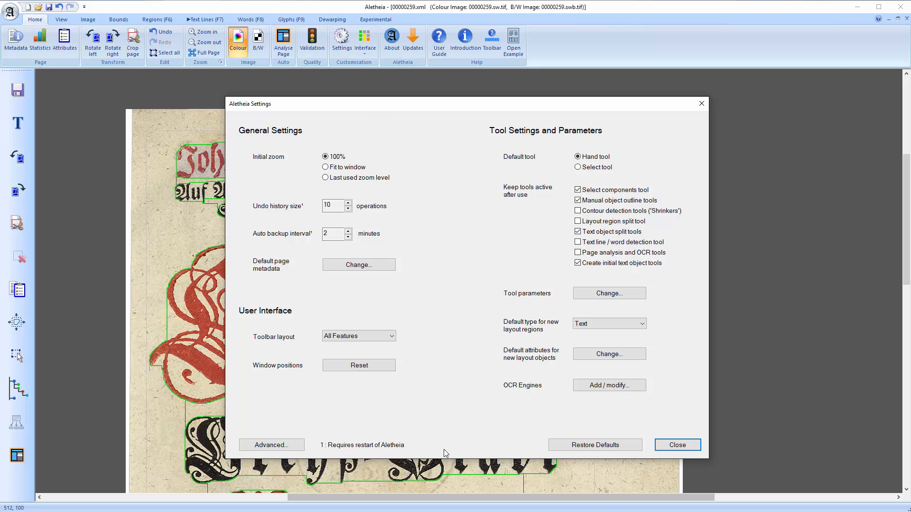
left_click(272, 445)
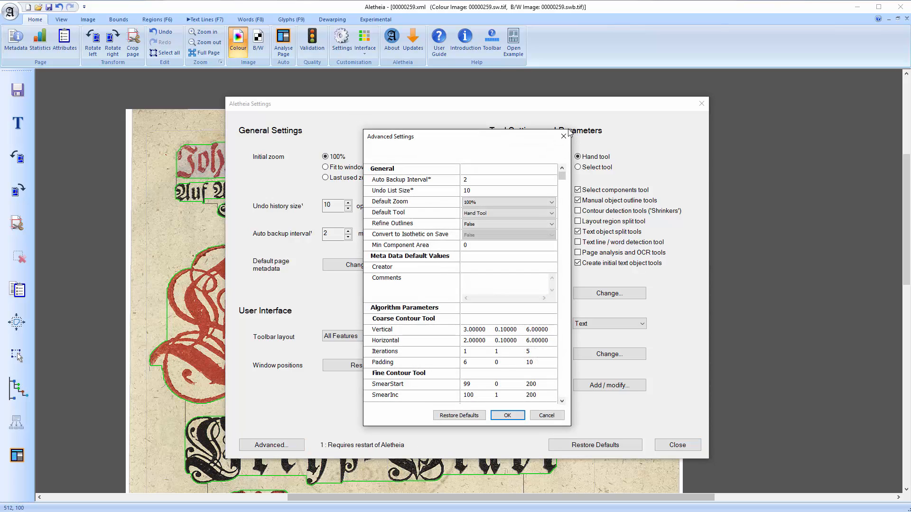
left_click(567, 133)
left_click(694, 445)
Open the Outline Styles settings to review them and close them
scroll(246, 62, "down", 1)
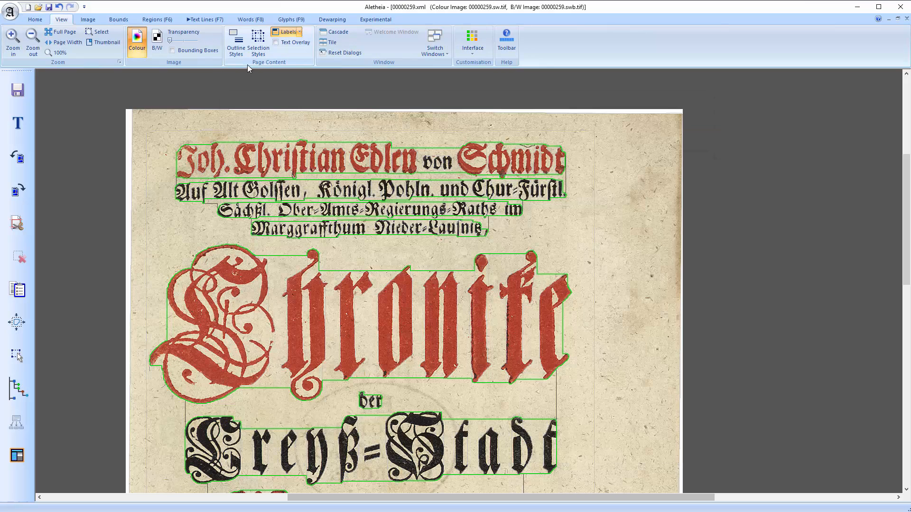
left_click(245, 54)
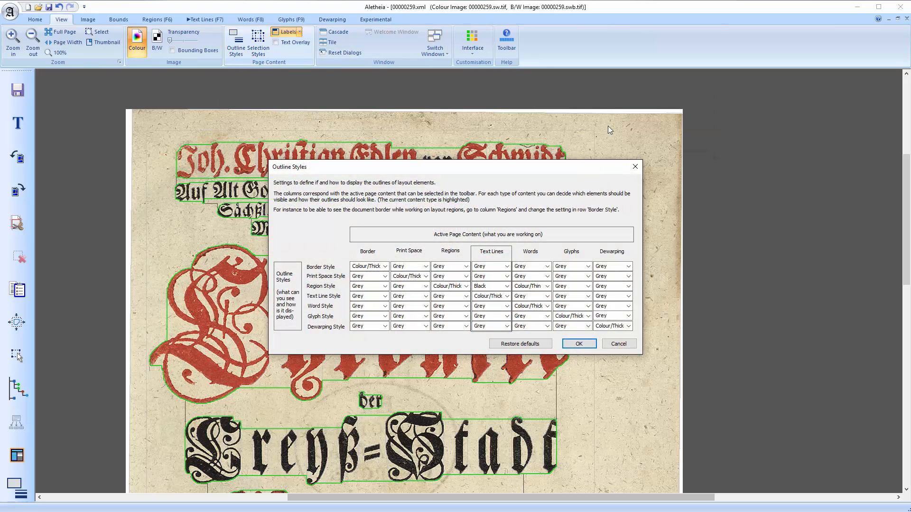
left_click(634, 166)
Set the single-object selection padding to 2px in Selection Styles, checking it on a selected text line
left_click(258, 47)
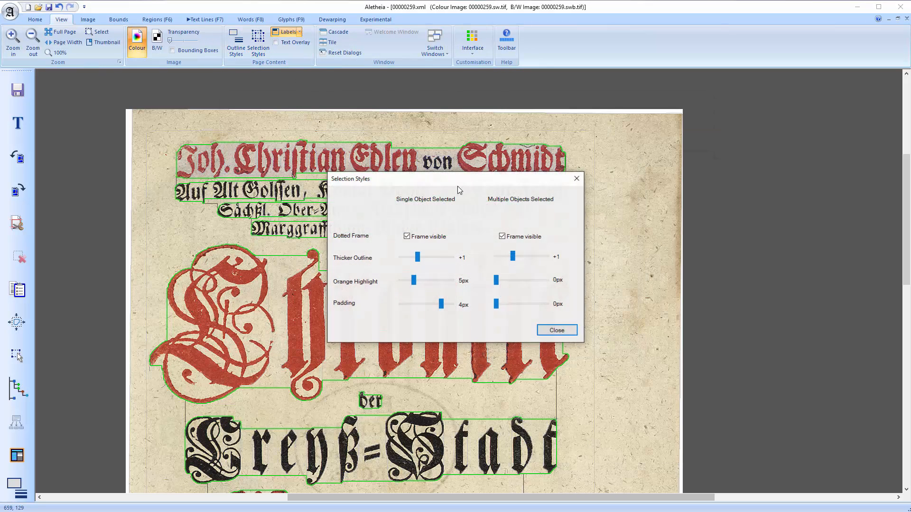
left_click(377, 160)
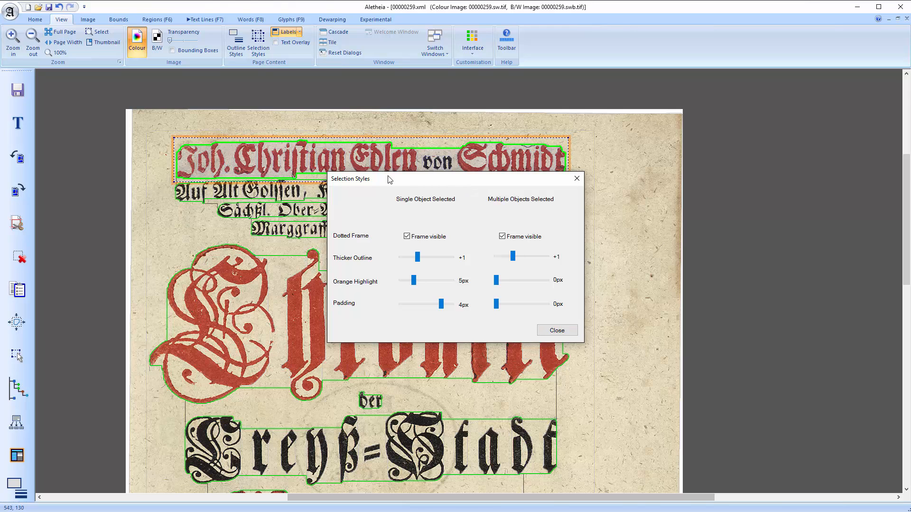
left_click_drag(388, 179, 632, 202)
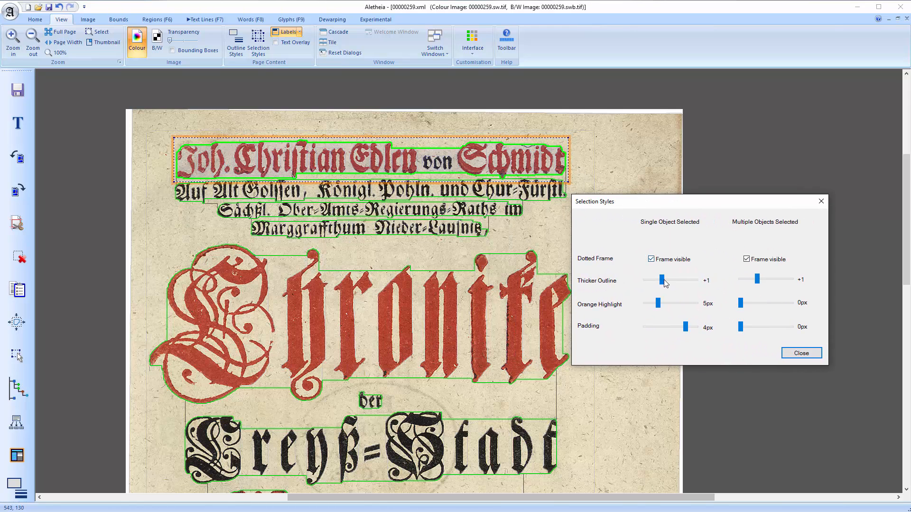
left_click_drag(665, 284, 656, 305)
left_click_drag(697, 330, 666, 326)
left_click(667, 261)
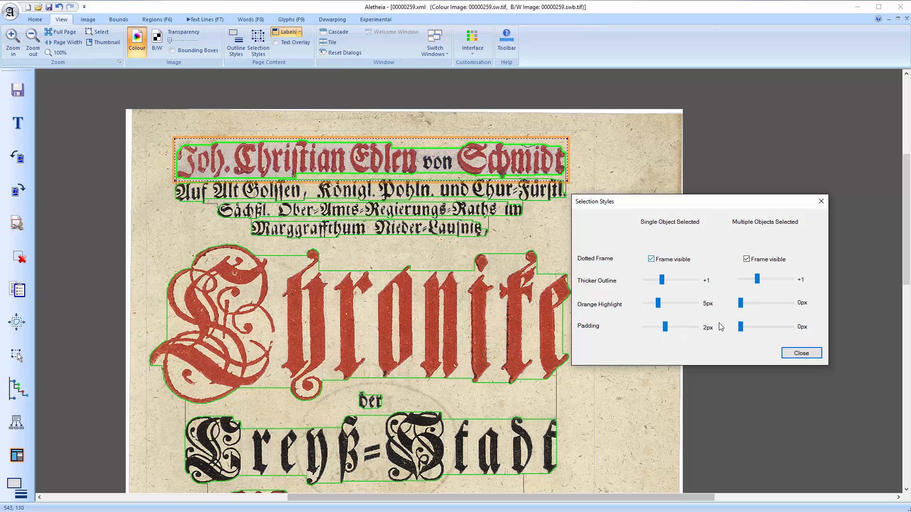
left_click(801, 354)
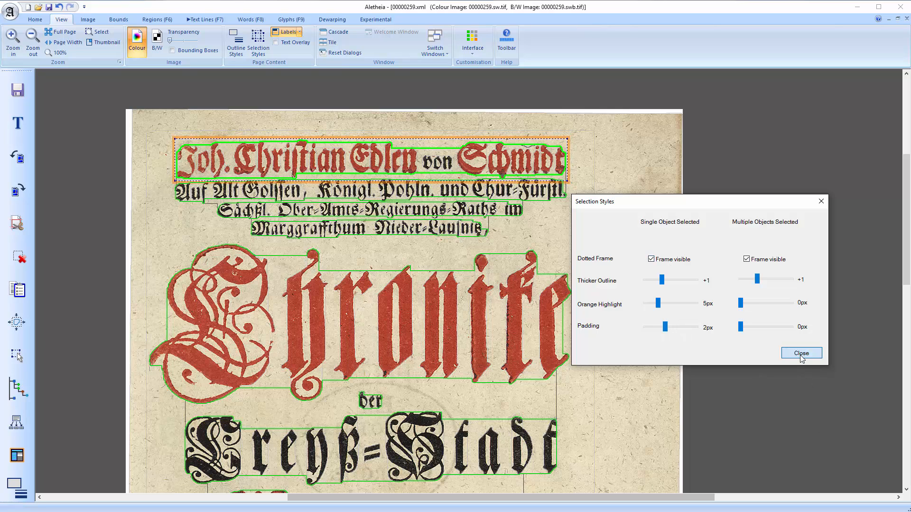
Switch the page display to the black-and-white image
left_click(578, 225)
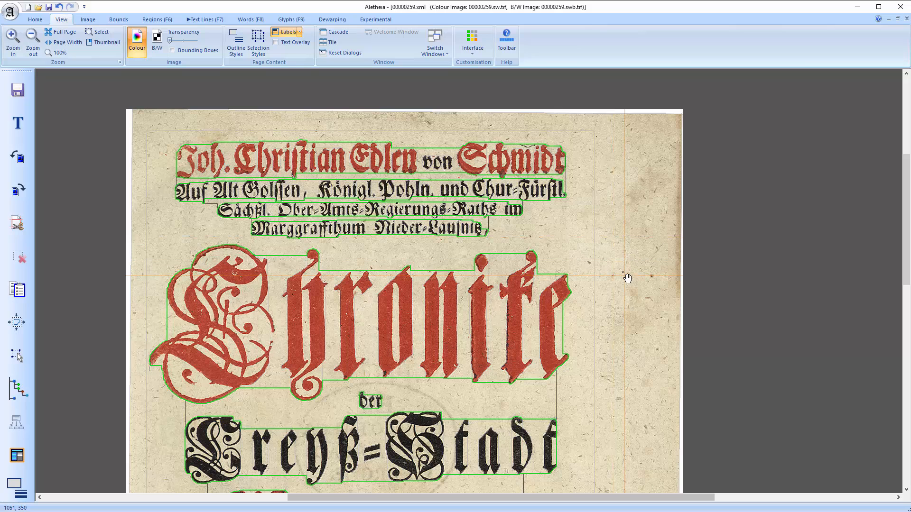
key("space")
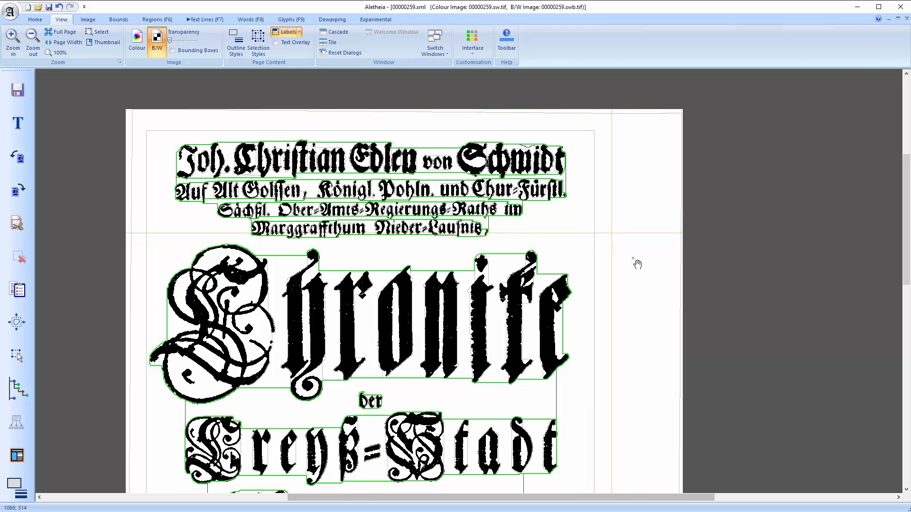
Set the credit region's Custom generic attribute to "My Label" in its region properties
key("F6")
left_click(474, 202)
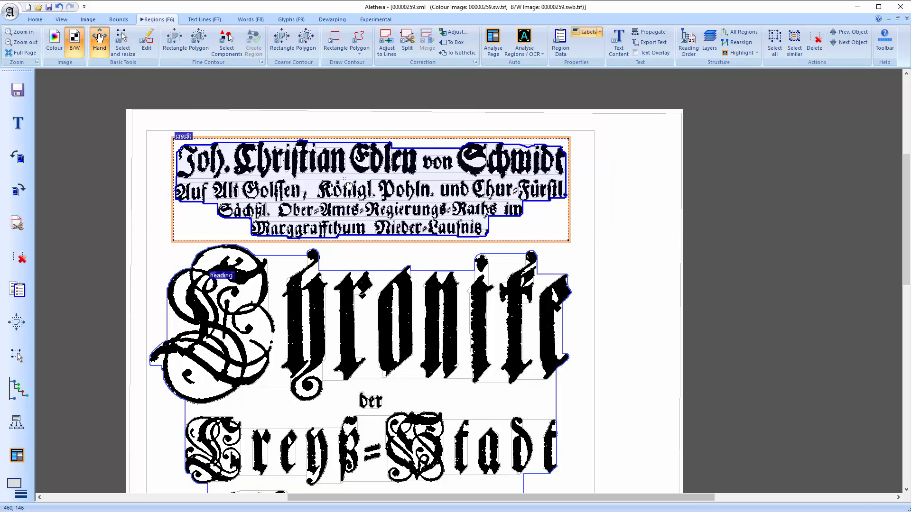
key("F10")
left_click_drag(862, 287, 856, 432)
left_click(748, 428)
type("My Label")
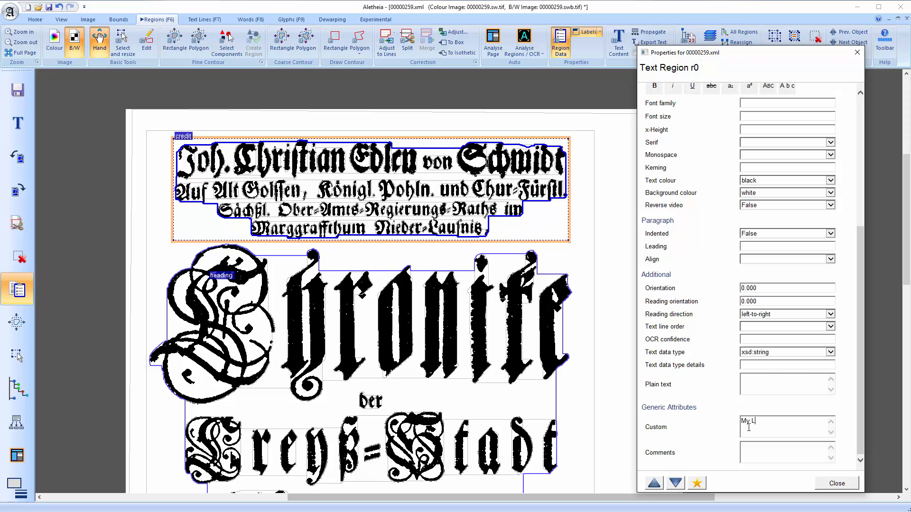
left_click(836, 487)
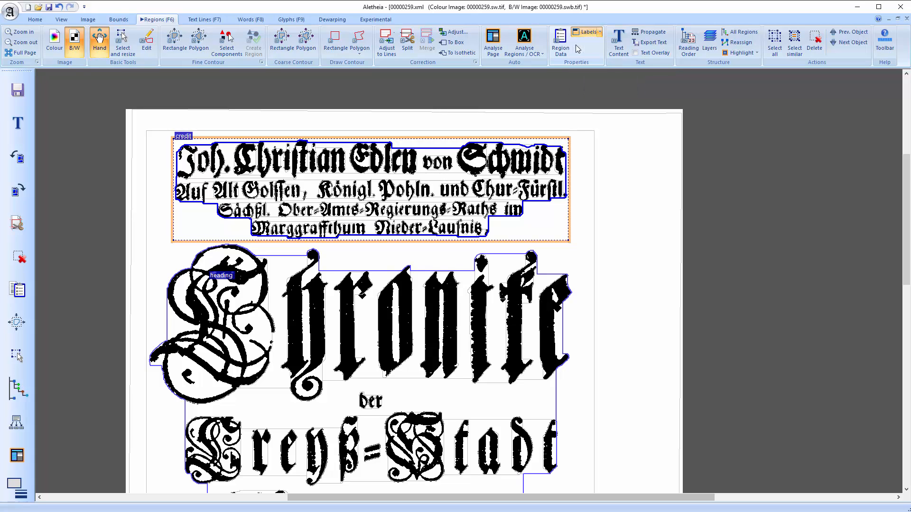
Show the custom attribute as the region label on the page
left_click(587, 32)
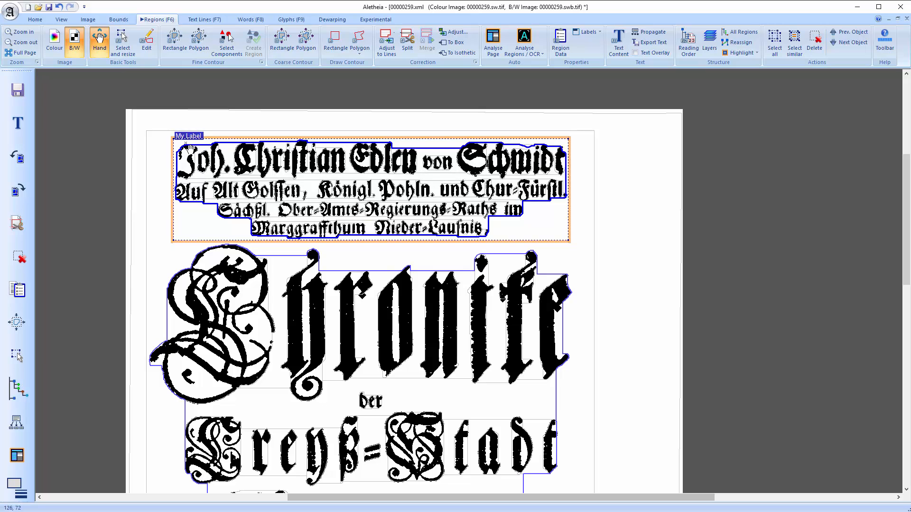
mouse_move(208, 164)
left_mouse_down()
mouse_move(209, 178)
mouse_move(207, 170)
left_mouse_up()
left_click(164, 176)
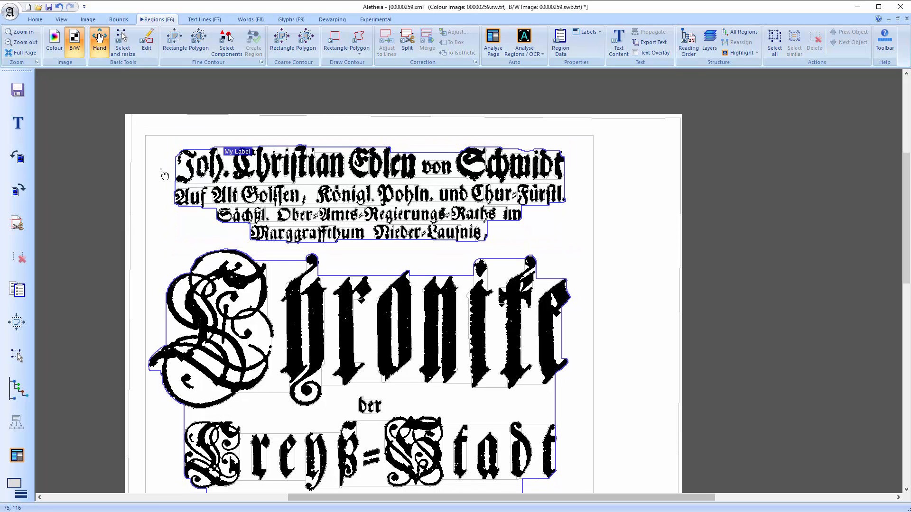